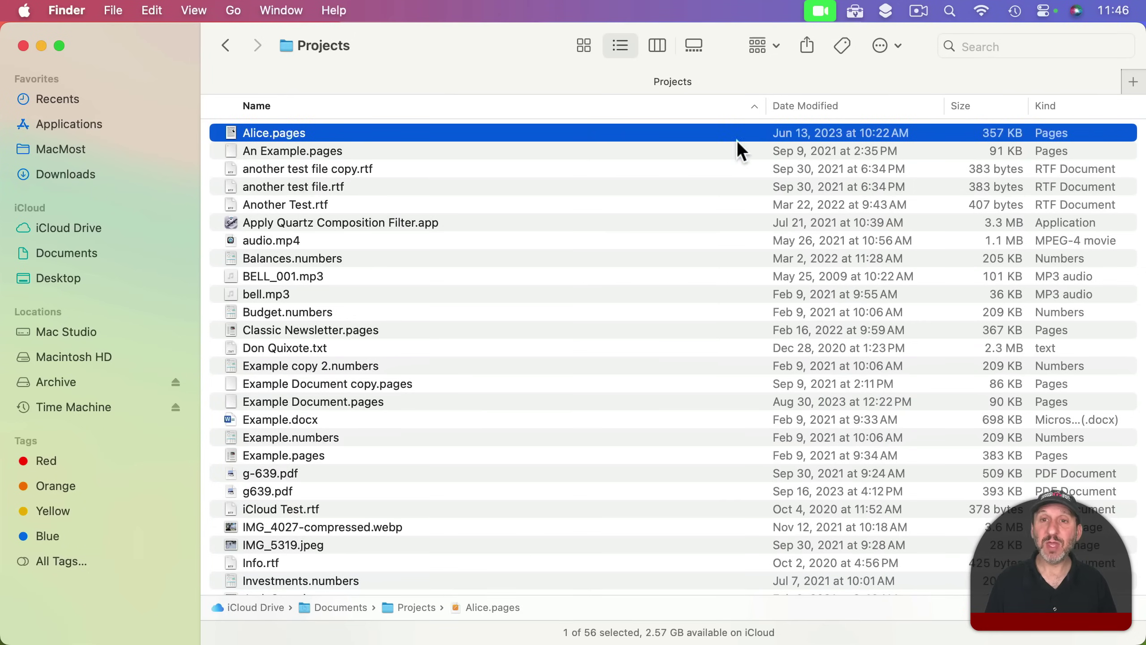
Narrow the Name column and widen the Date Modified column enough to show full month names.
{"action": "left_click_drag", "start_coordinate": [764, 102], "coordinate": [568, 110]}
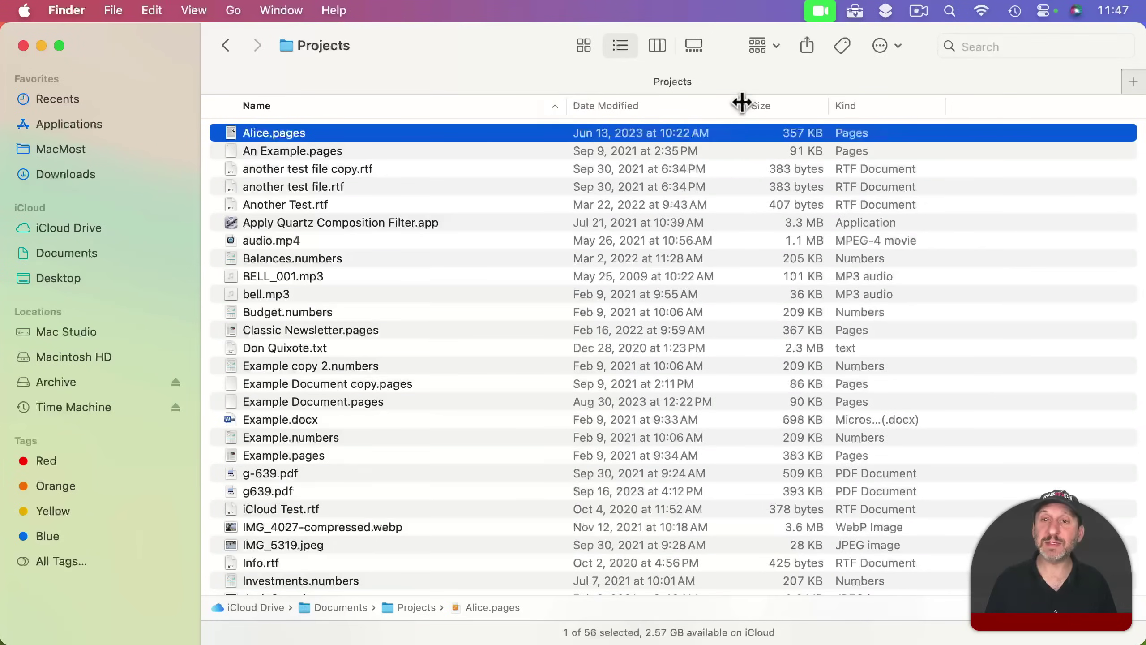
{"action": "left_click_drag", "start_coordinate": [739, 104], "coordinate": [803, 107]}
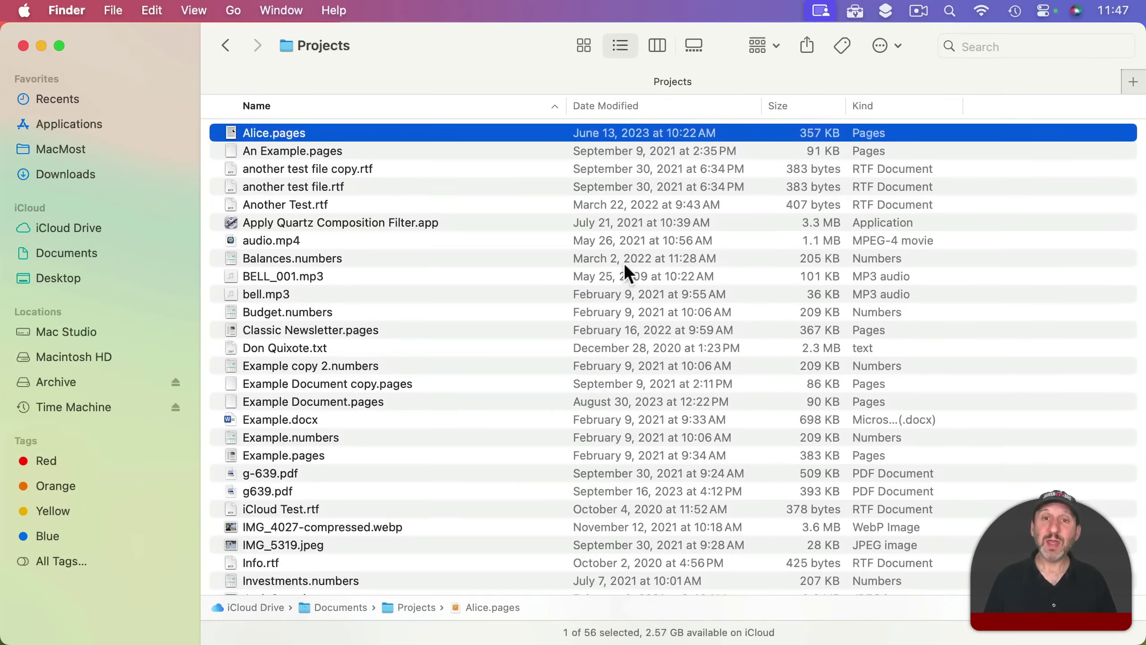
Turn on grouping for the Projects folder, check the available grouping criteria, and turn grouping off again.
{"action": "left_click", "coordinate": [196, 14]}
{"action": "mouse_move", "coordinate": [213, 146]}
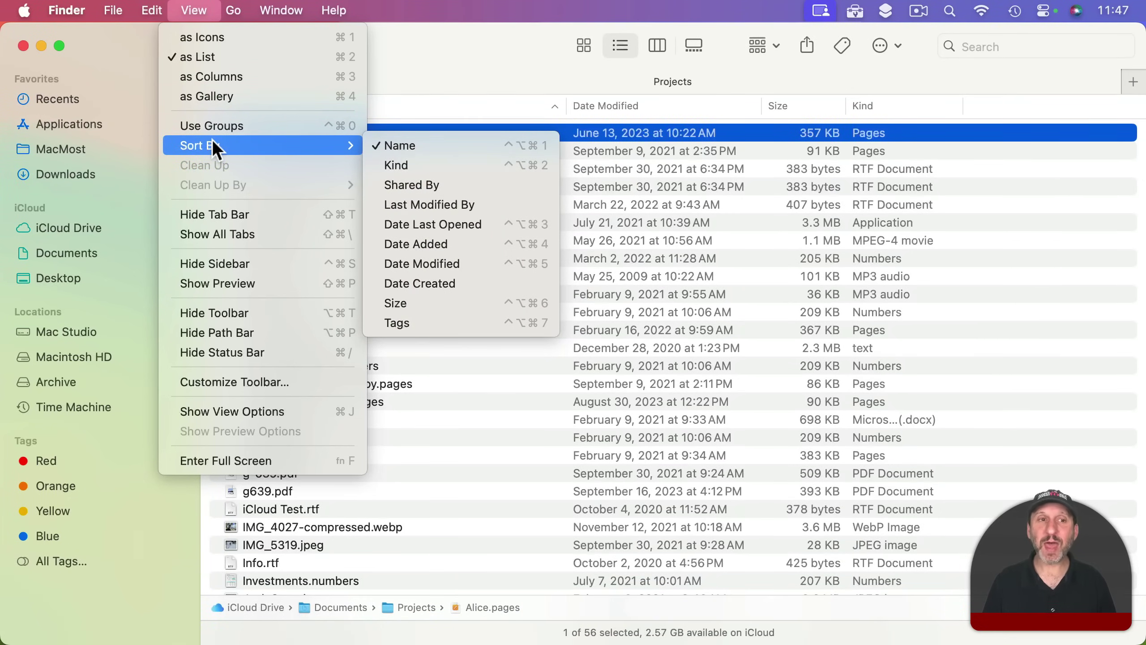
{"action": "left_click", "coordinate": [233, 126]}
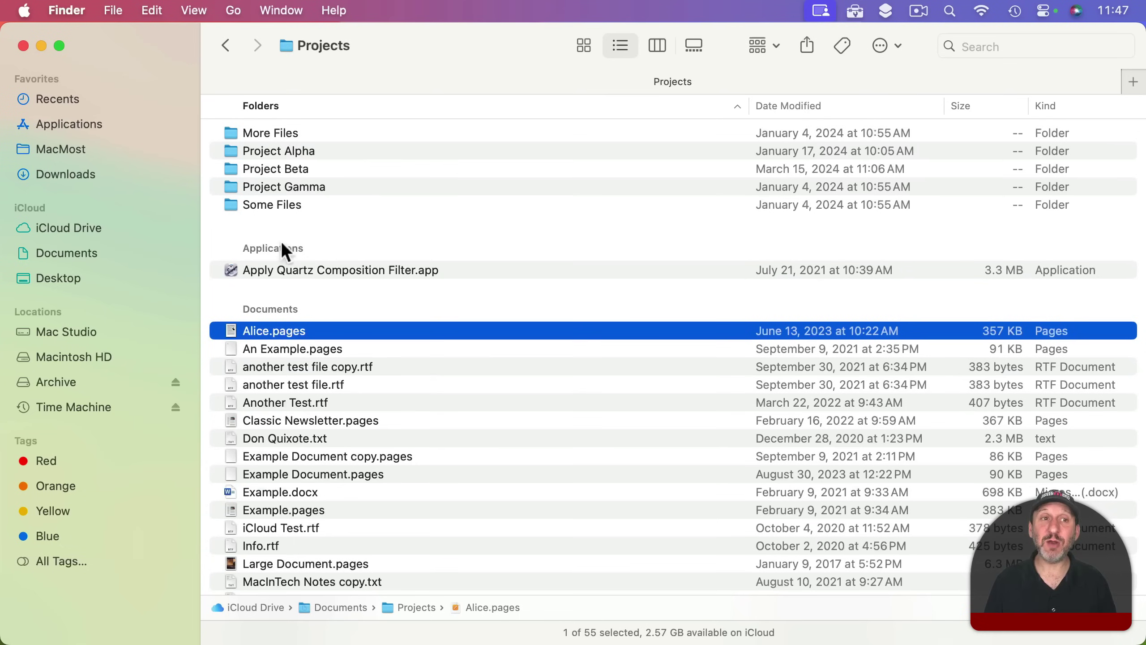
{"action": "left_click", "coordinate": [203, 10]}
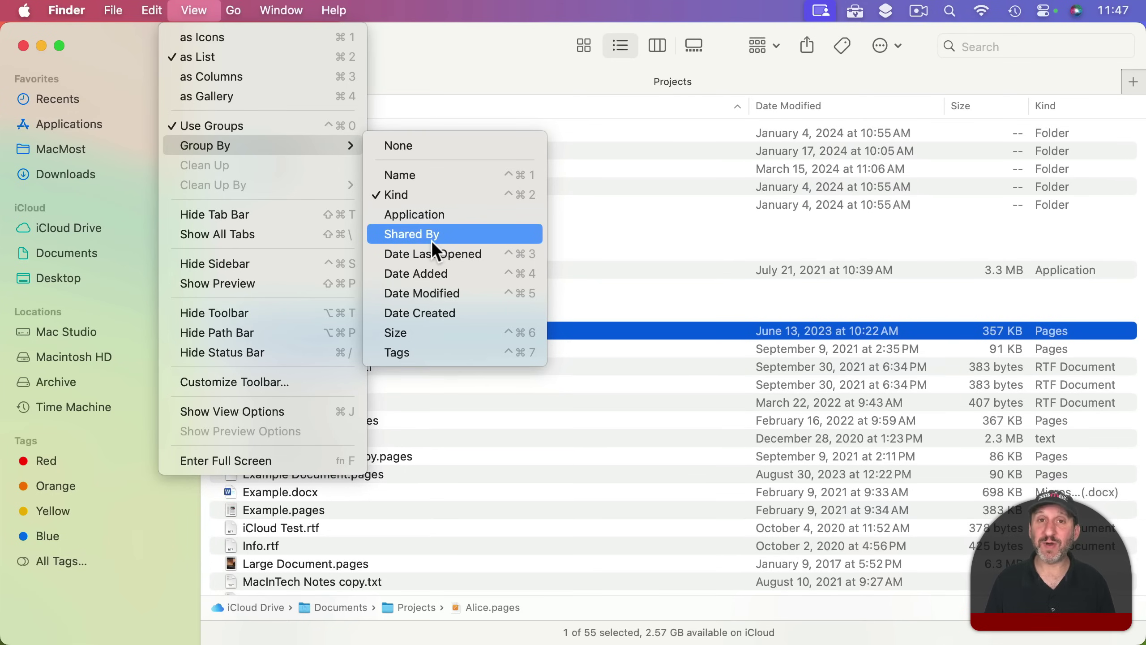
{"action": "left_click", "coordinate": [237, 124]}
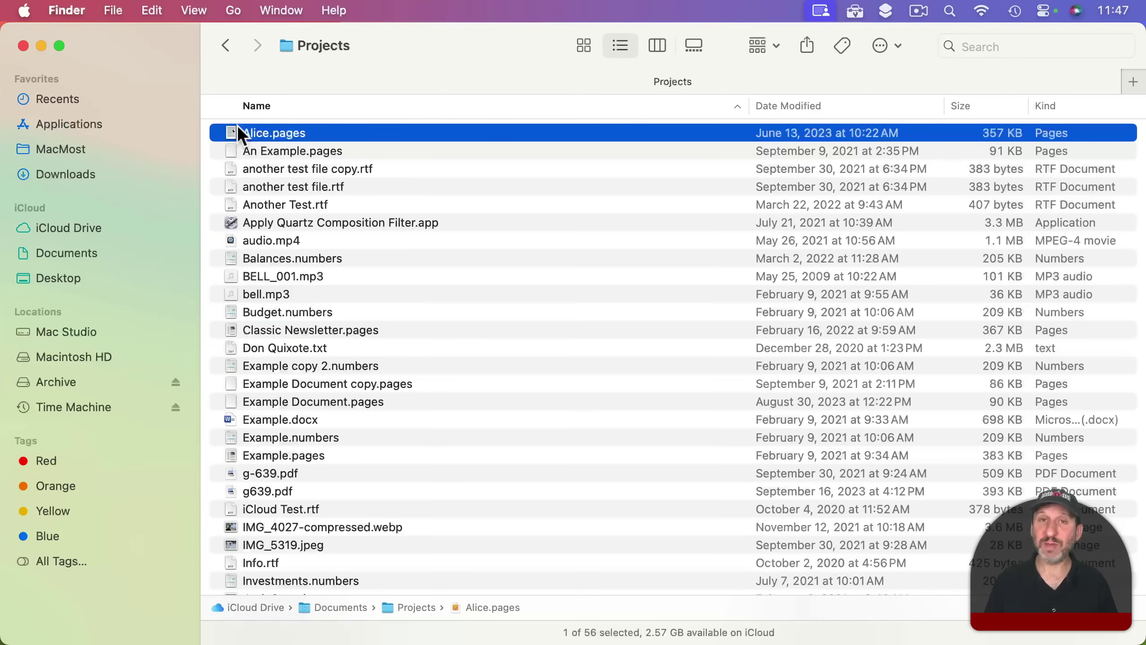
Sort the Projects folder by Kind and collapse the Project Gamma folder.
{"action": "left_click", "coordinate": [195, 9]}
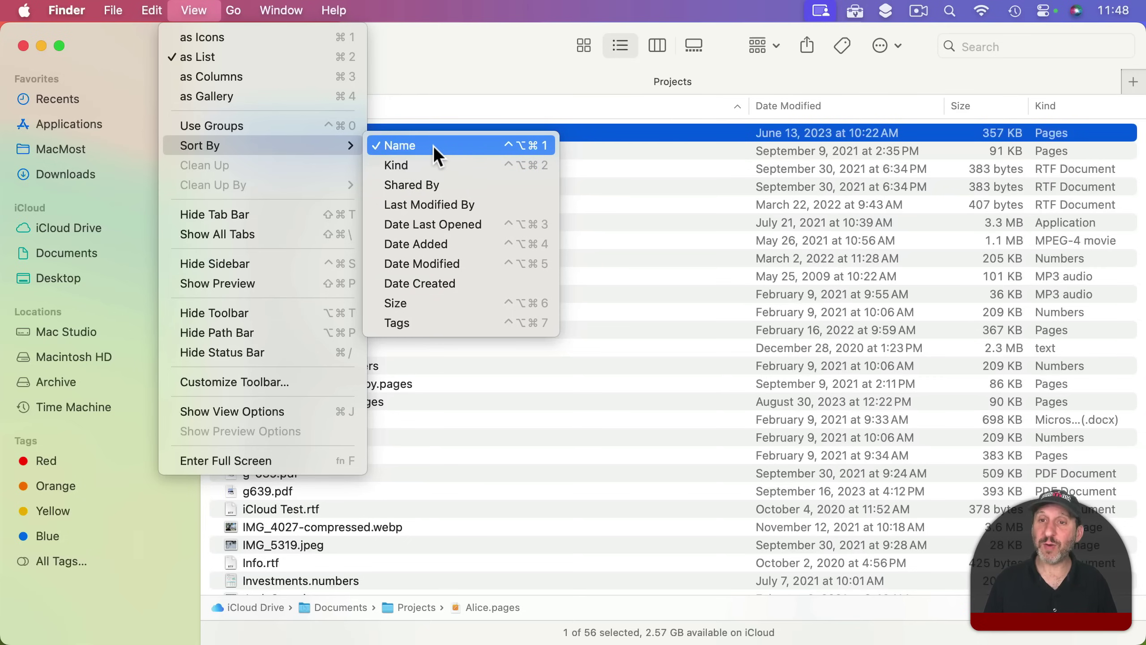
{"action": "left_click", "coordinate": [422, 162]}
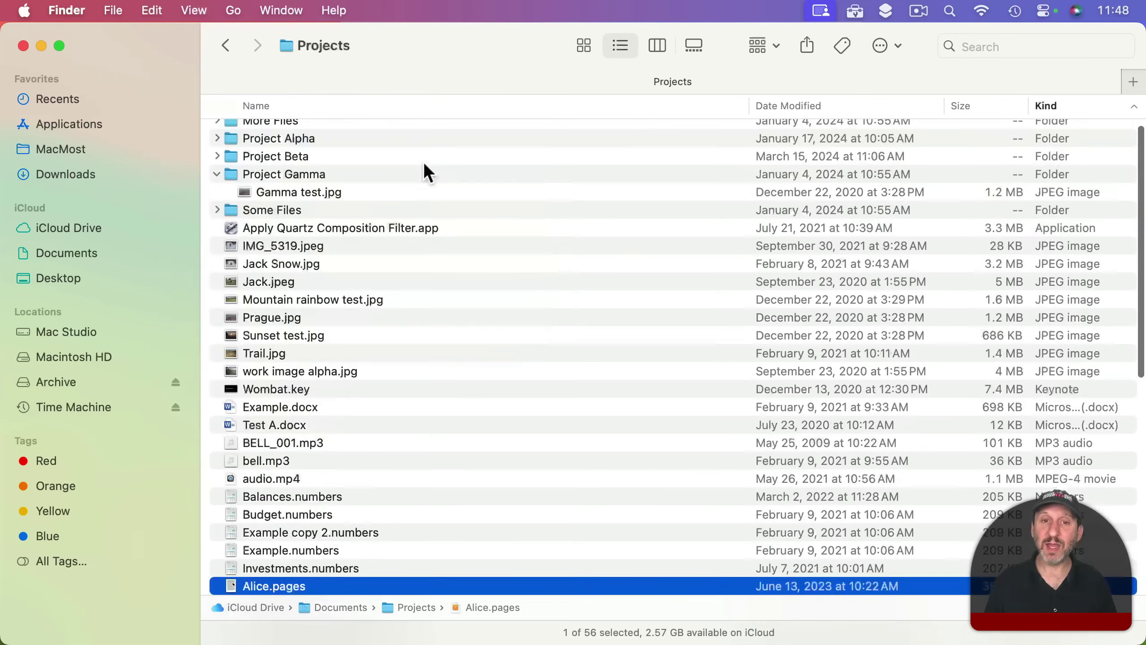
{"action": "scroll", "coordinate": [1058, 158], "scroll_direction": "up", "scroll_amount": 2}
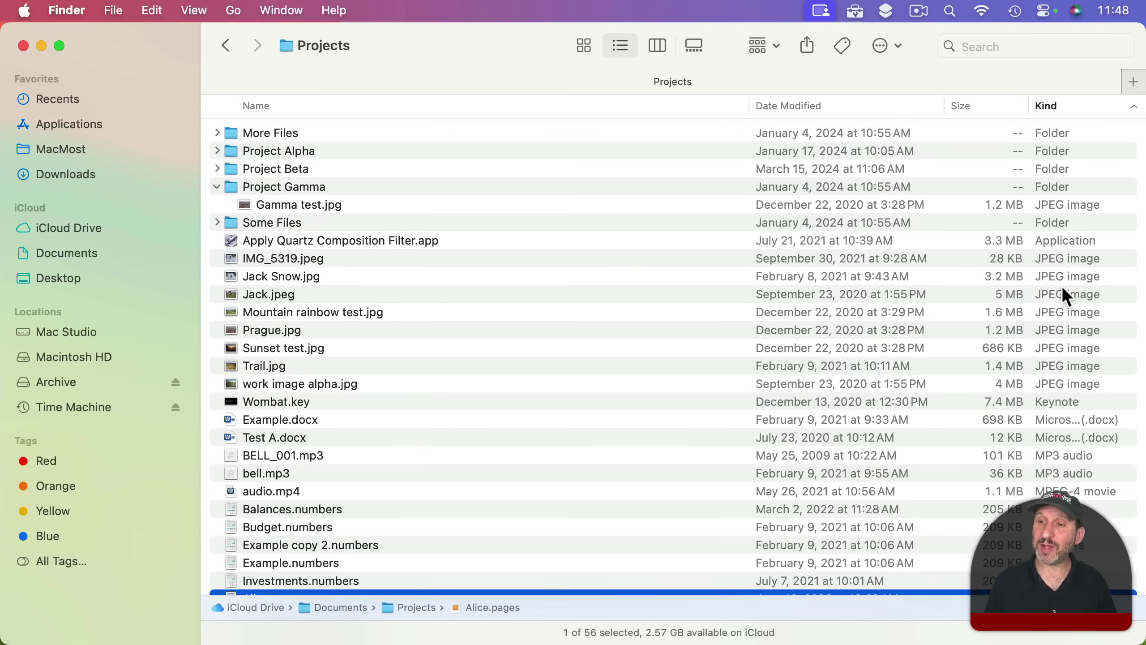
{"action": "left_click", "coordinate": [216, 186]}
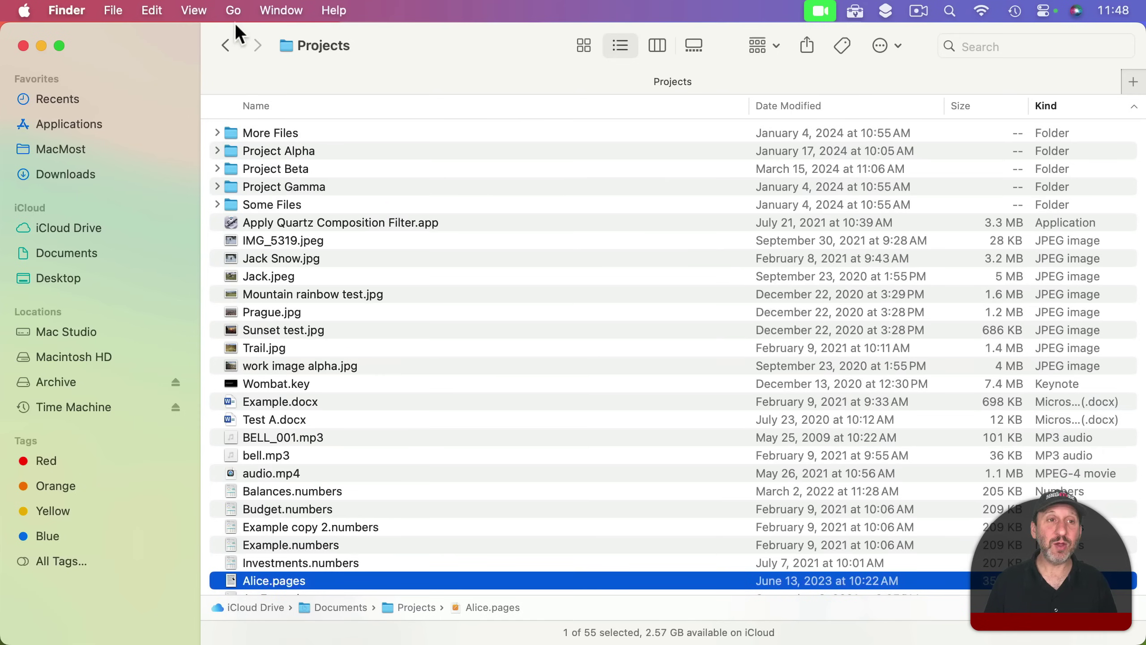
Sort the files by Name, reversing the order to descending and back to ascending.
{"action": "left_click", "coordinate": [194, 10]}
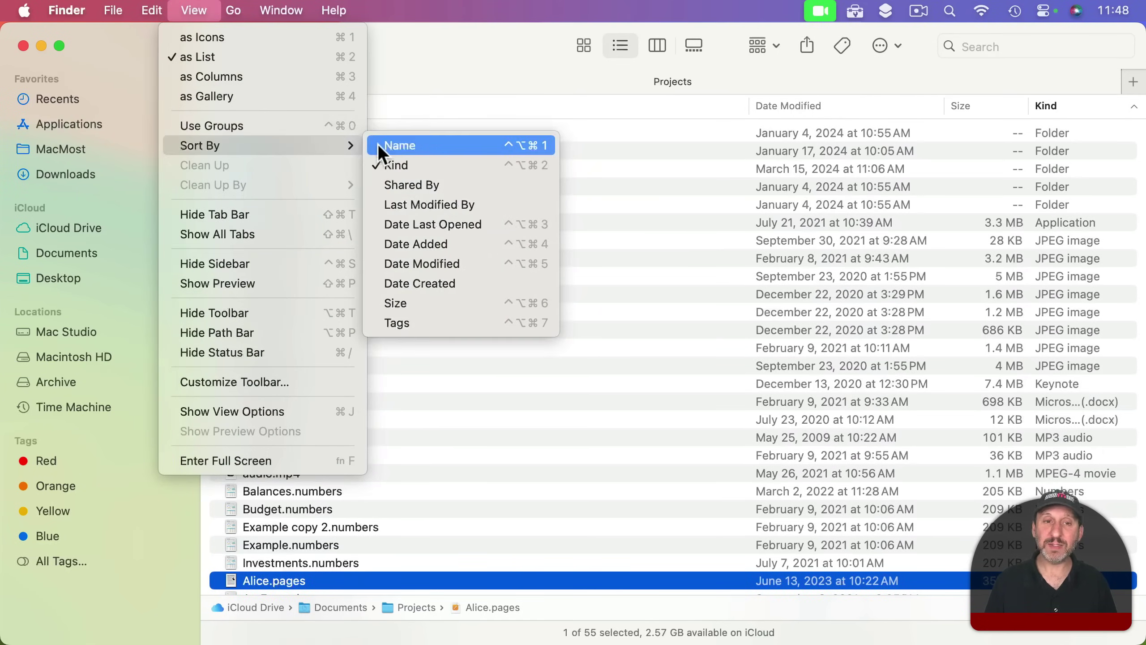
{"action": "left_click", "coordinate": [382, 145]}
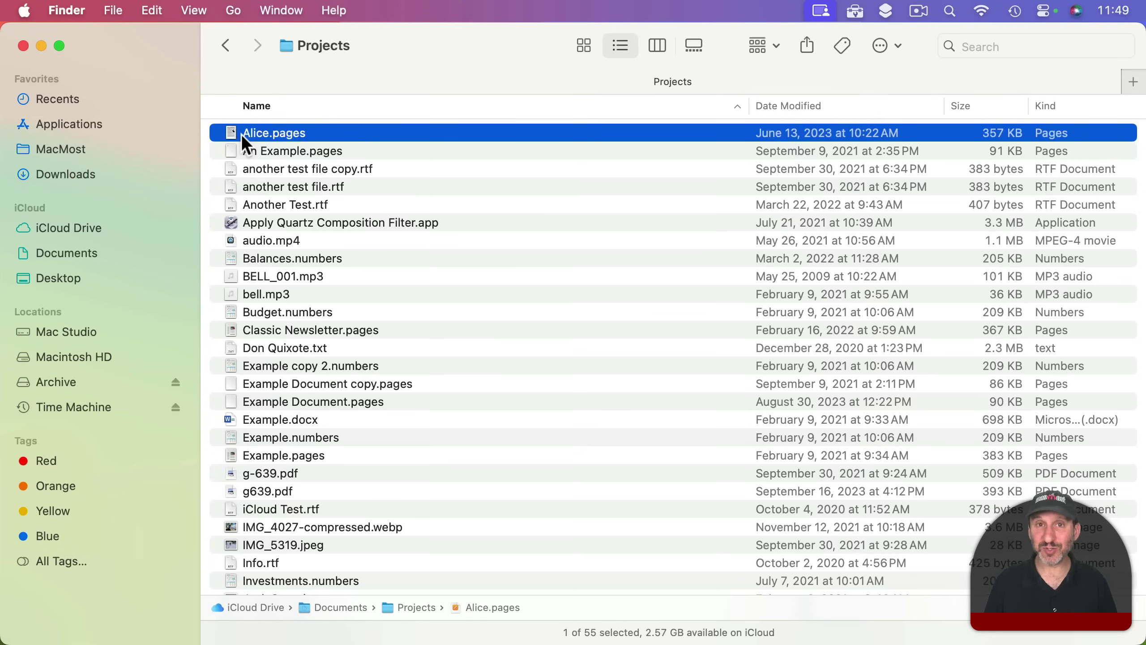
{"action": "left_click", "coordinate": [737, 105]}
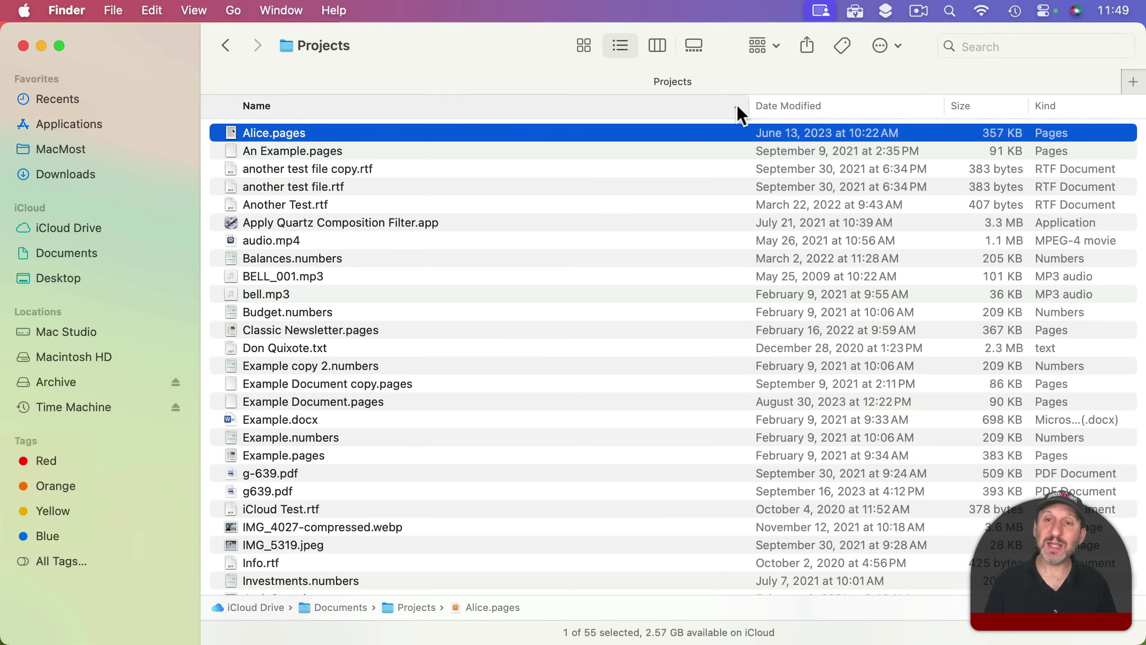
{"action": "scroll", "coordinate": [464, 279], "scroll_direction": "up", "scroll_amount": 15}
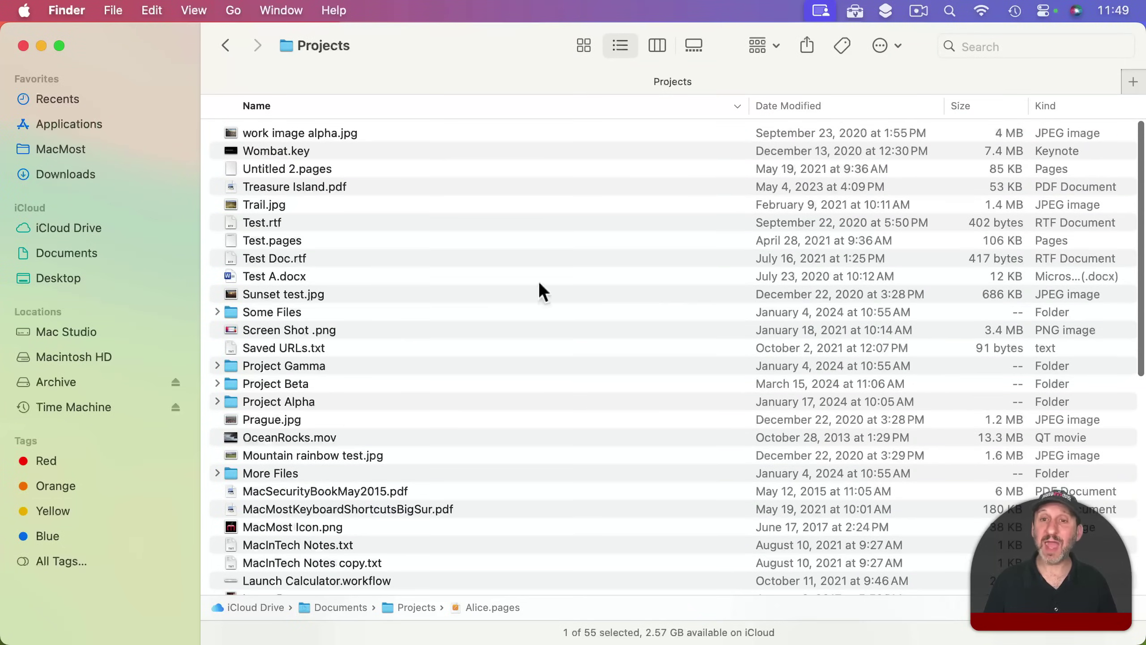
{"action": "left_click", "coordinate": [737, 105]}
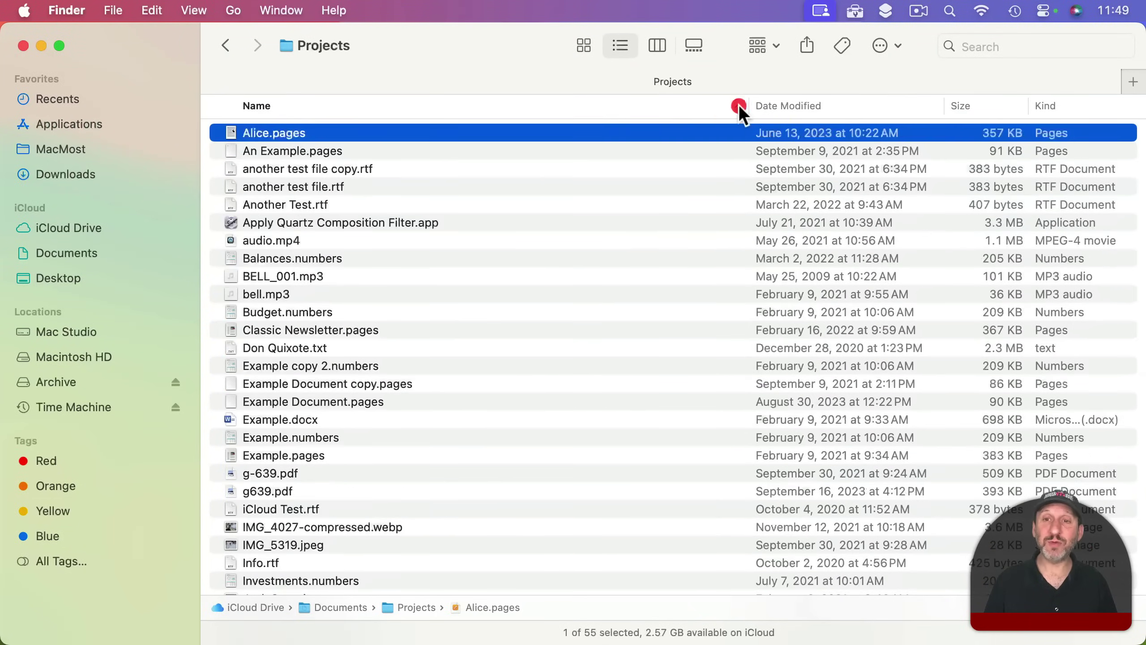
Sort the files by Size with the largest first, and reverse the order to smallest first.
{"action": "left_click", "coordinate": [976, 106]}
{"action": "scroll", "coordinate": [984, 131], "scroll_direction": "up", "scroll_amount": 2}
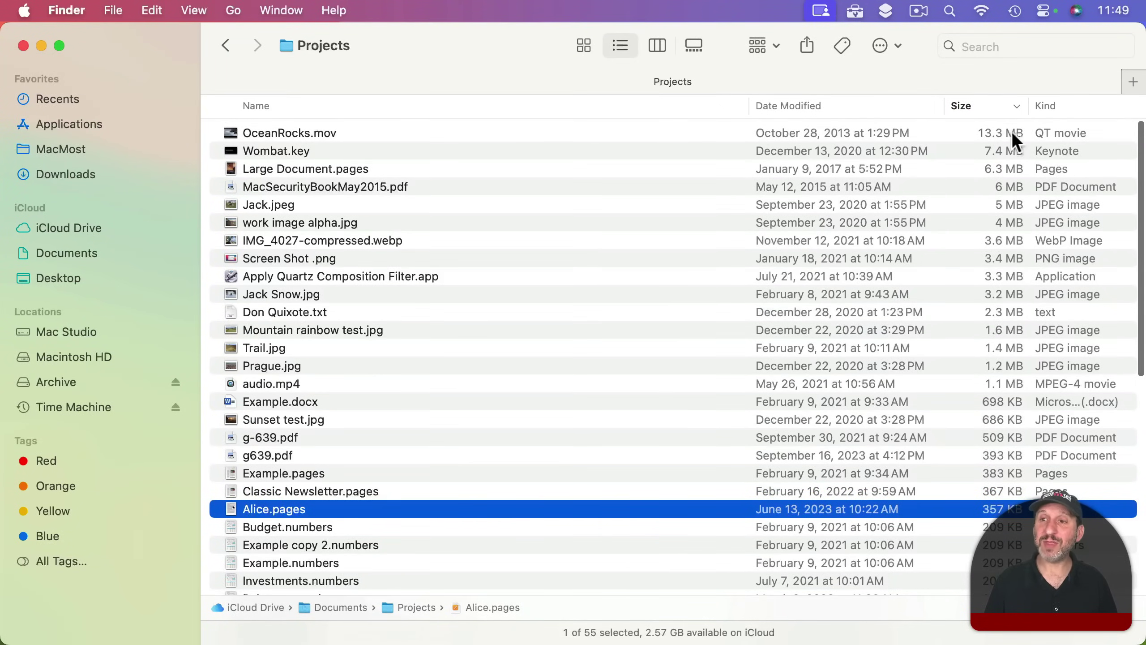
{"action": "left_click", "coordinate": [1017, 107]}
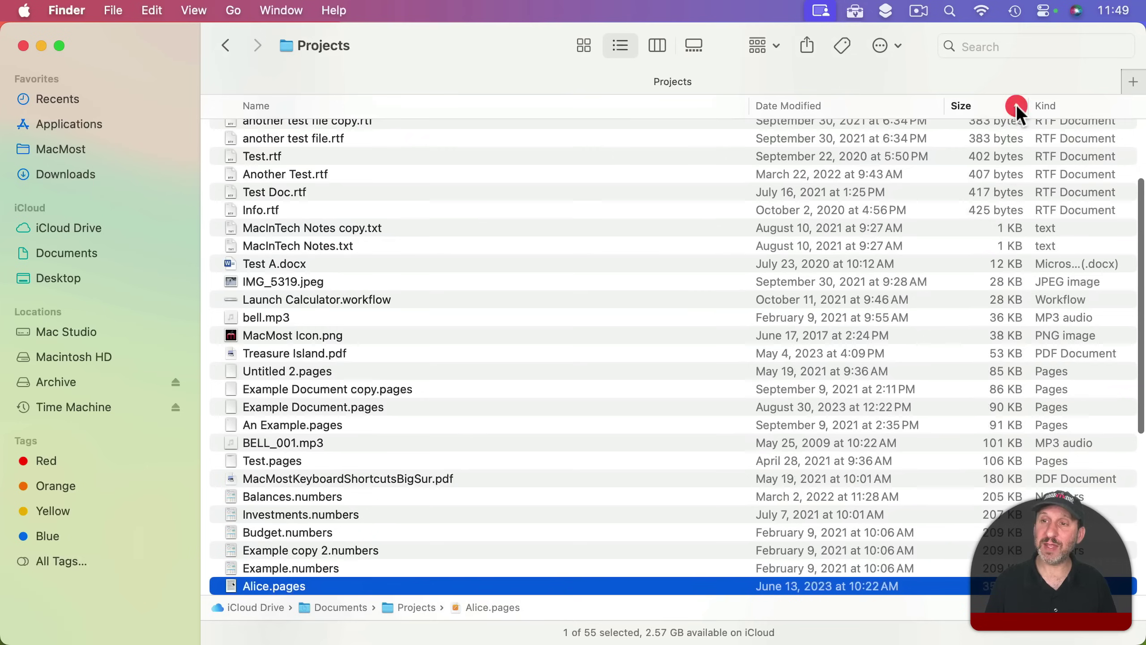
{"action": "scroll", "coordinate": [987, 145], "scroll_direction": "up", "scroll_amount": 5}
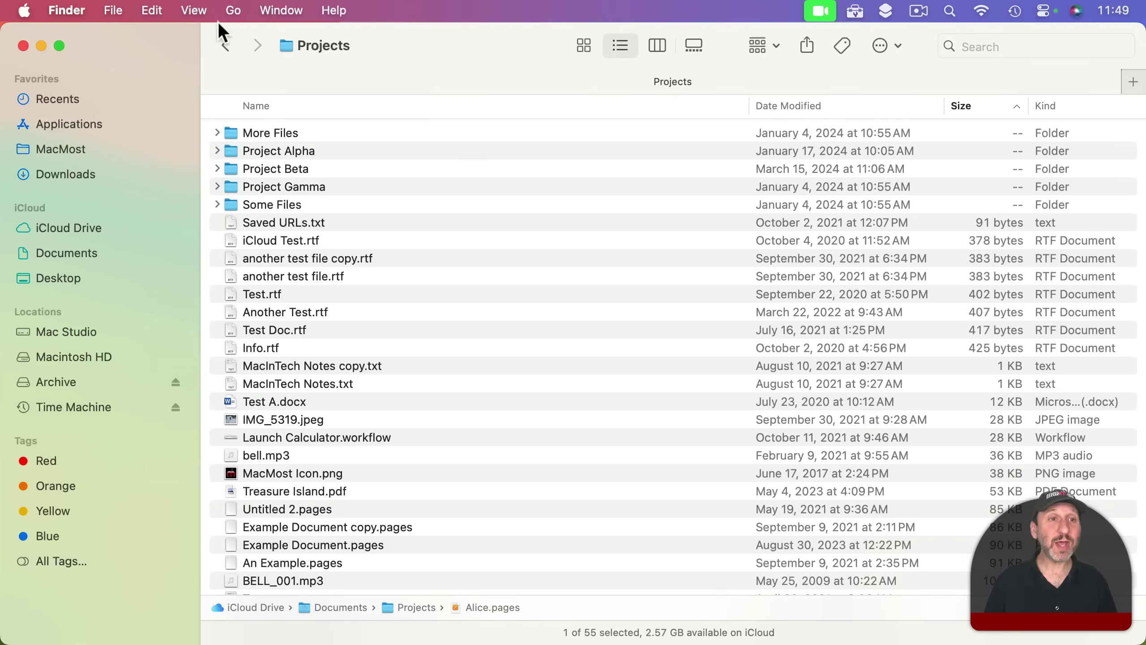
Keep the folder in list view and sort the files by Name in ascending order.
{"action": "left_click", "coordinate": [194, 9]}
{"action": "left_click", "coordinate": [175, 54]}
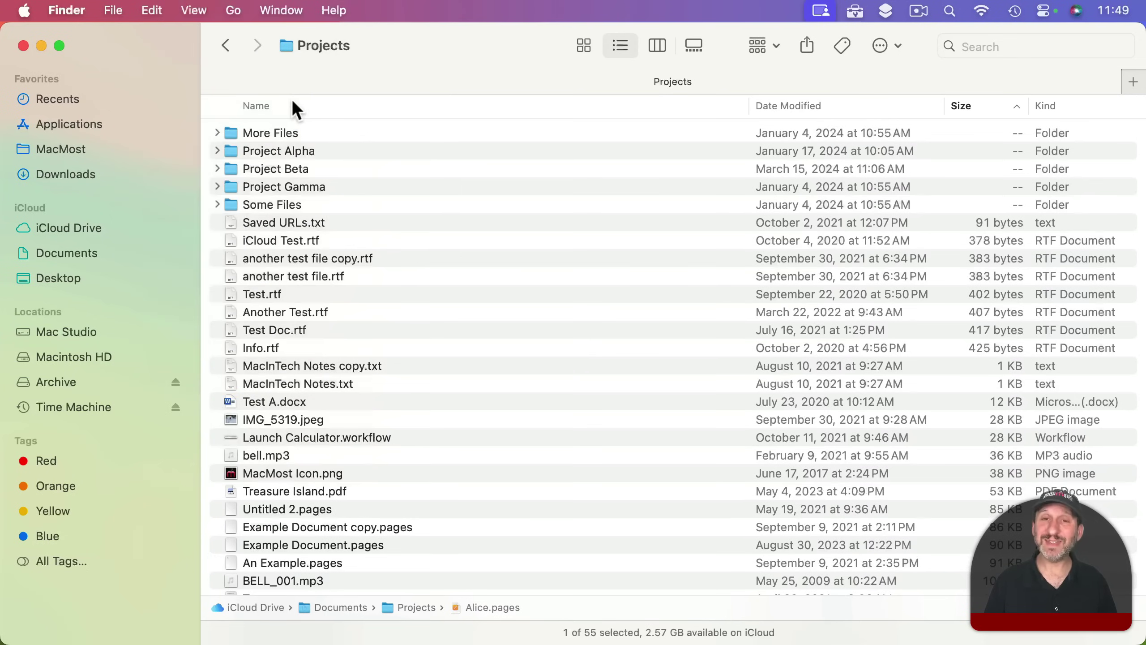
{"action": "left_click", "coordinate": [254, 106]}
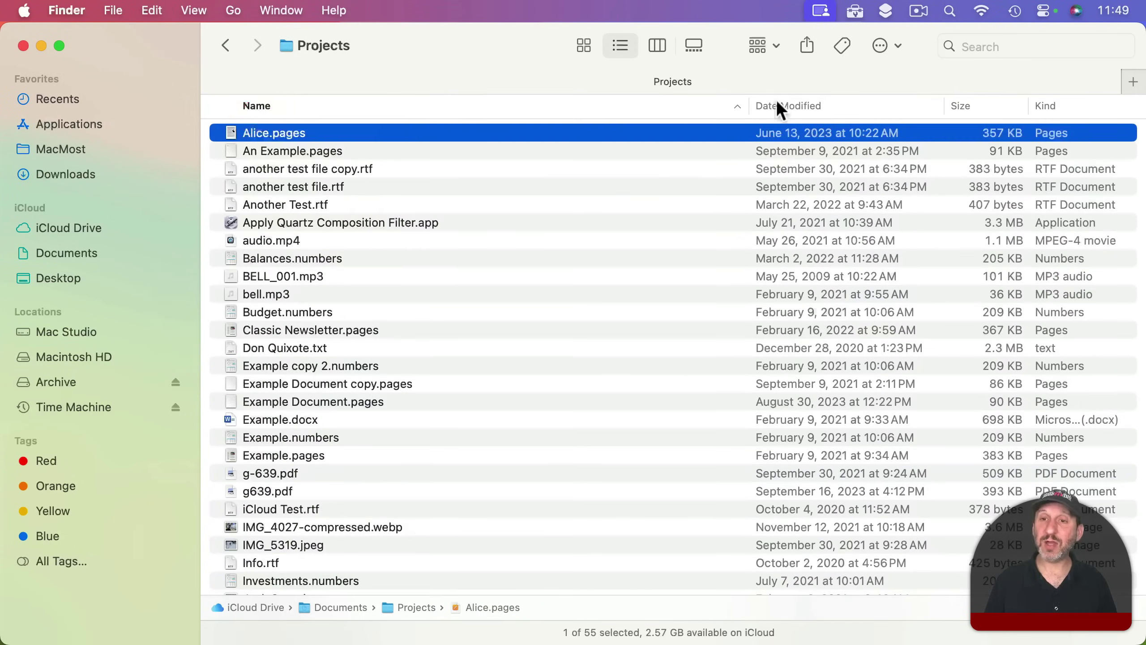
Sort by Date Modified, Size and Kind in turn, and return to Name, flipping its order to descending and back to ascending.
{"action": "left_click", "coordinate": [795, 102]}
{"action": "left_click", "coordinate": [965, 102]}
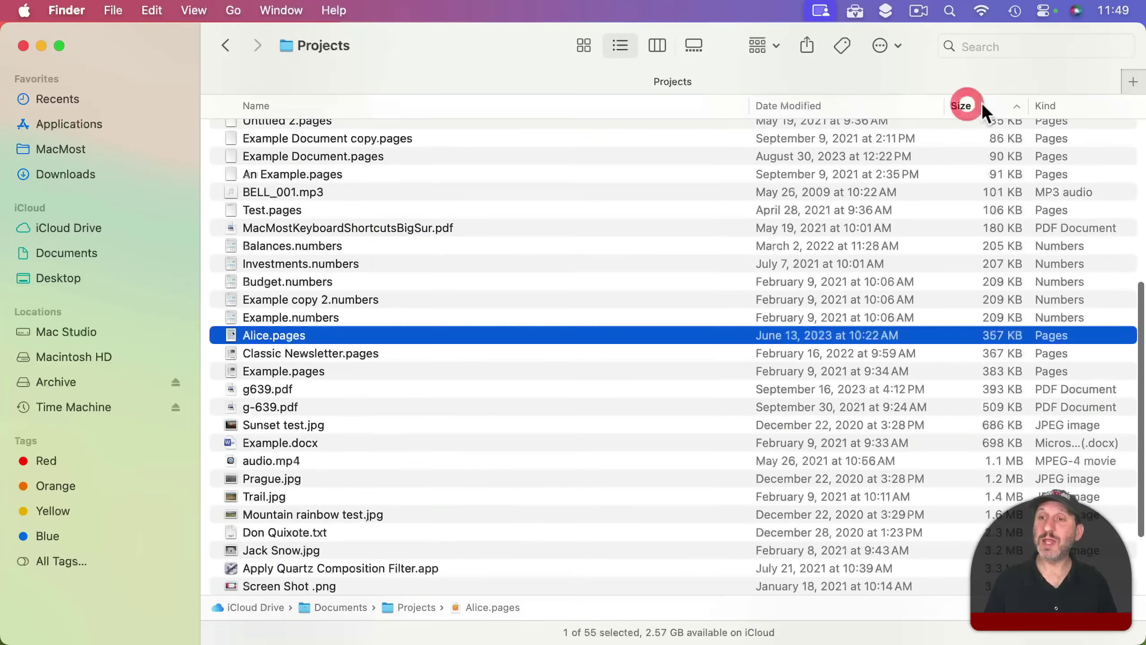
{"action": "left_click", "coordinate": [1066, 102]}
{"action": "left_click", "coordinate": [585, 108]}
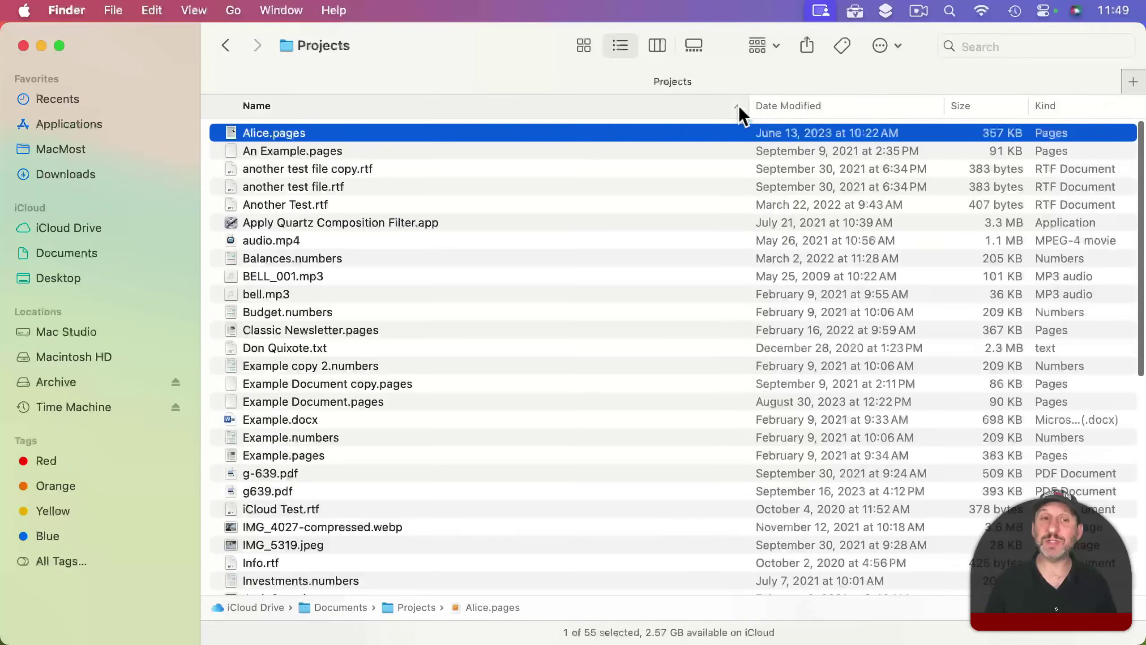
{"action": "left_click", "coordinate": [738, 106]}
{"action": "left_click", "coordinate": [737, 106]}
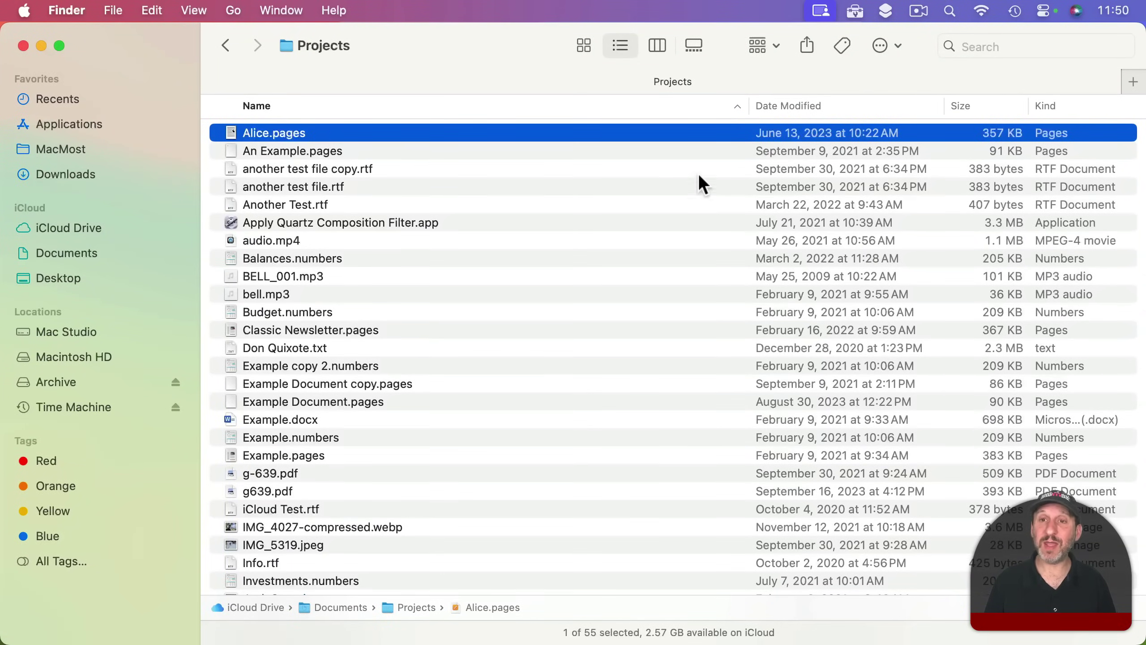
Narrow the Name column to make room and add a Date Created column to the list.
{"action": "left_click_drag", "start_coordinate": [748, 107], "coordinate": [396, 115]}
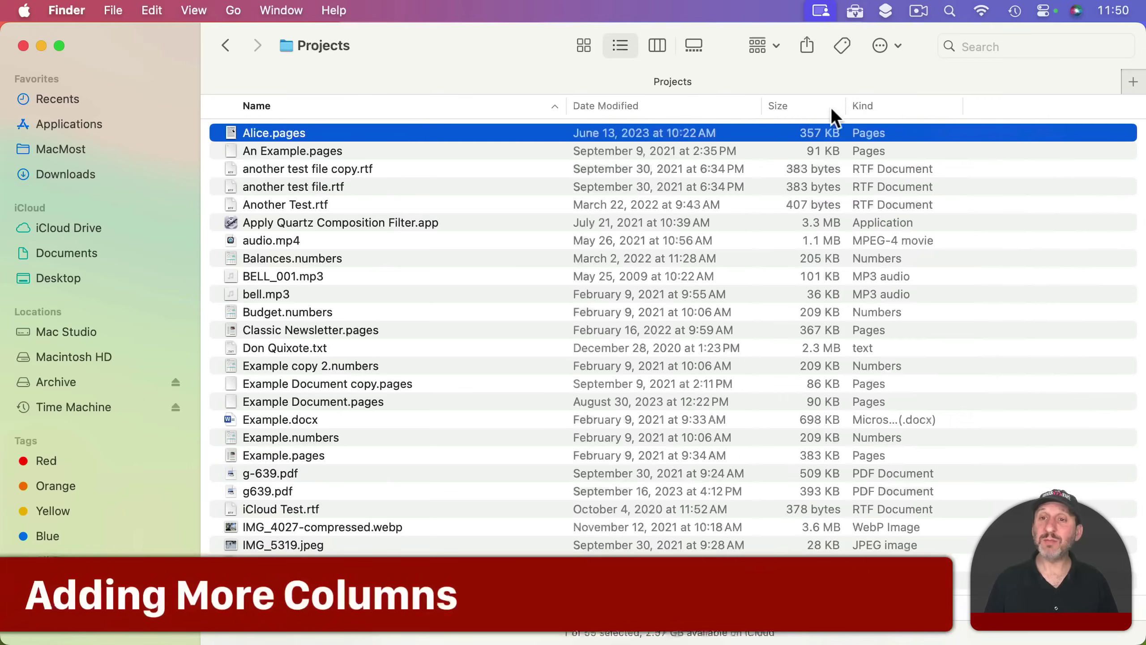
{"action": "right_click", "coordinate": [392, 106]}
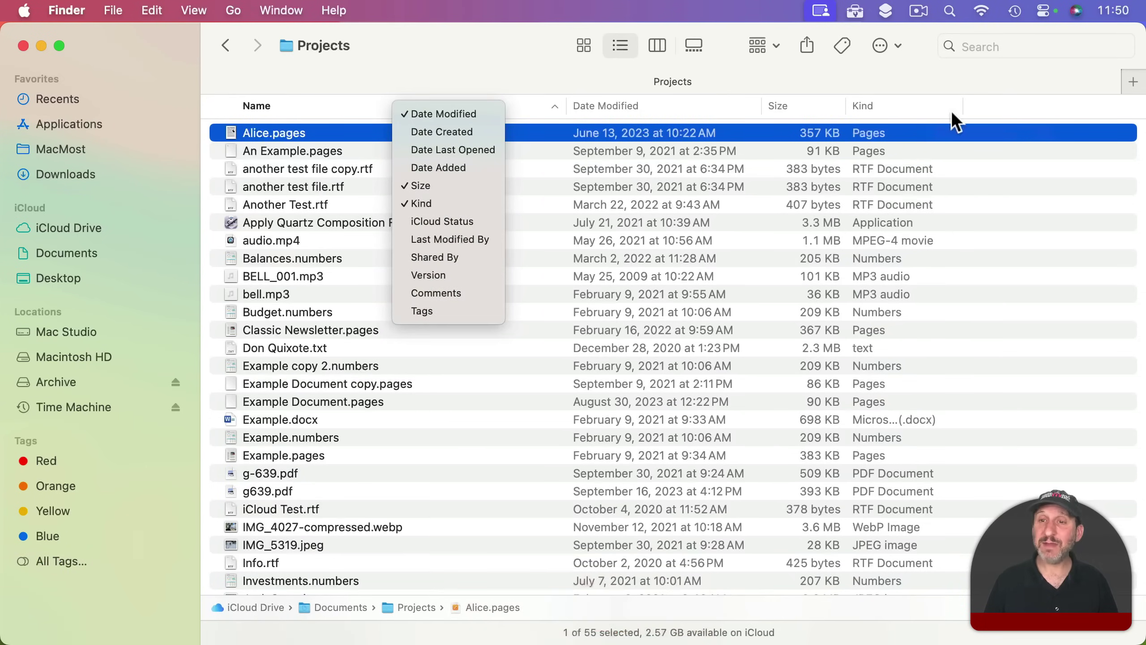
{"action": "left_click", "coordinate": [446, 131]}
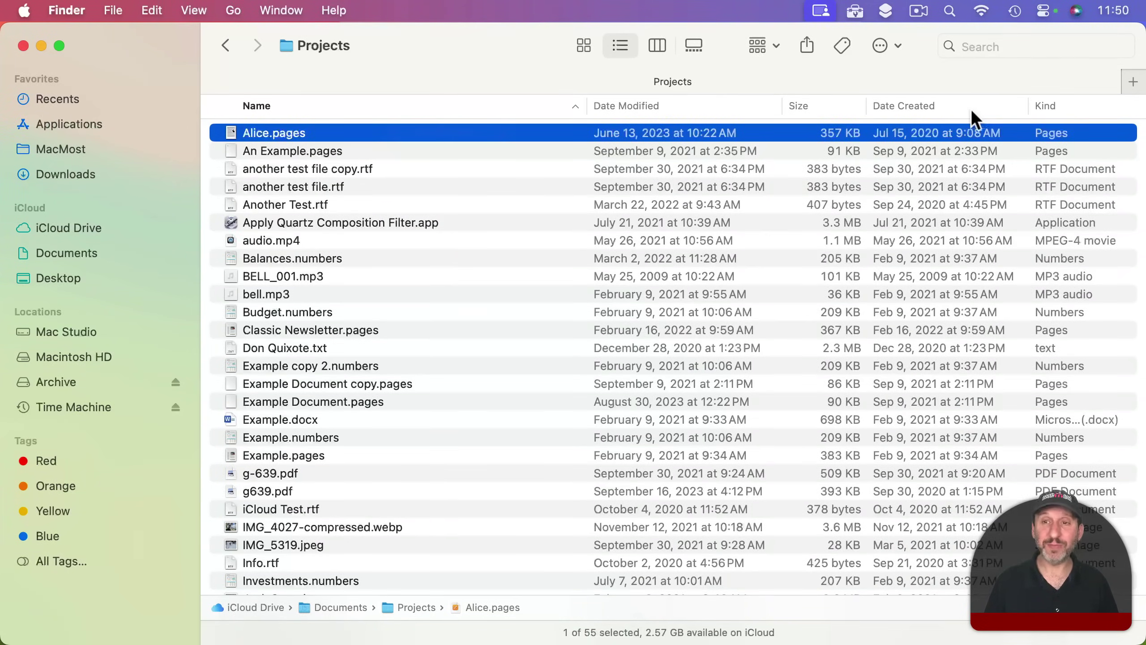
Sort the files by Date Created and reverse the sort direction.
{"action": "left_click", "coordinate": [990, 104]}
{"action": "left_click", "coordinate": [1018, 104]}
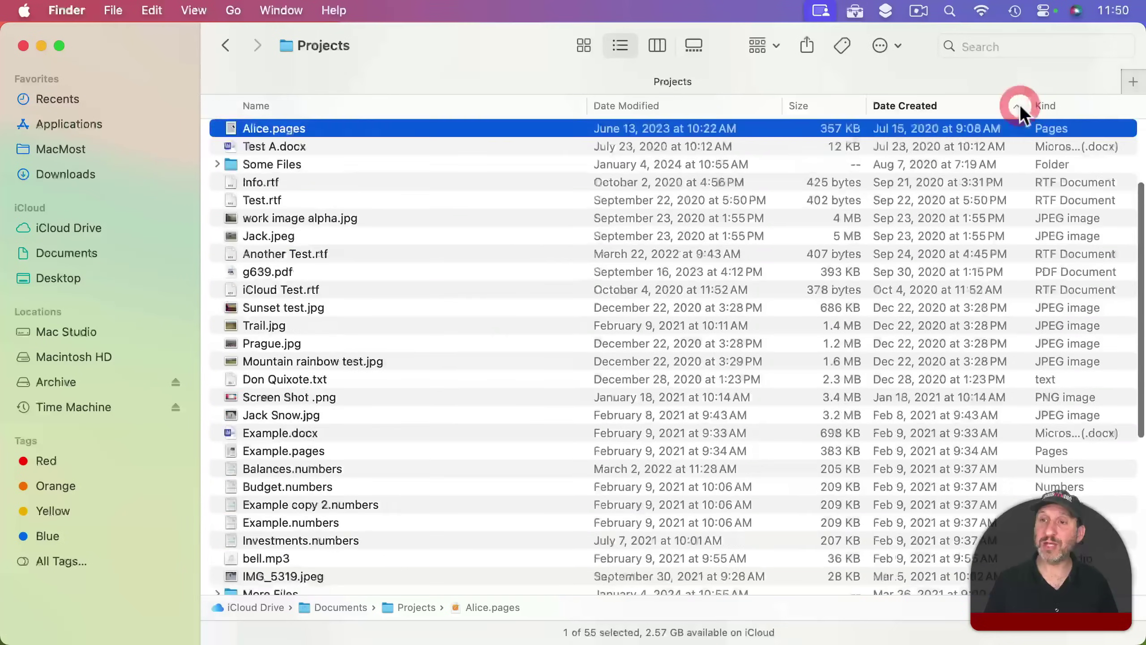
{"action": "left_click", "coordinate": [1019, 105]}
Sort the files by Name again and remove the Date Created column from the list.
{"action": "left_click", "coordinate": [440, 106]}
{"action": "right_click", "coordinate": [509, 108]}
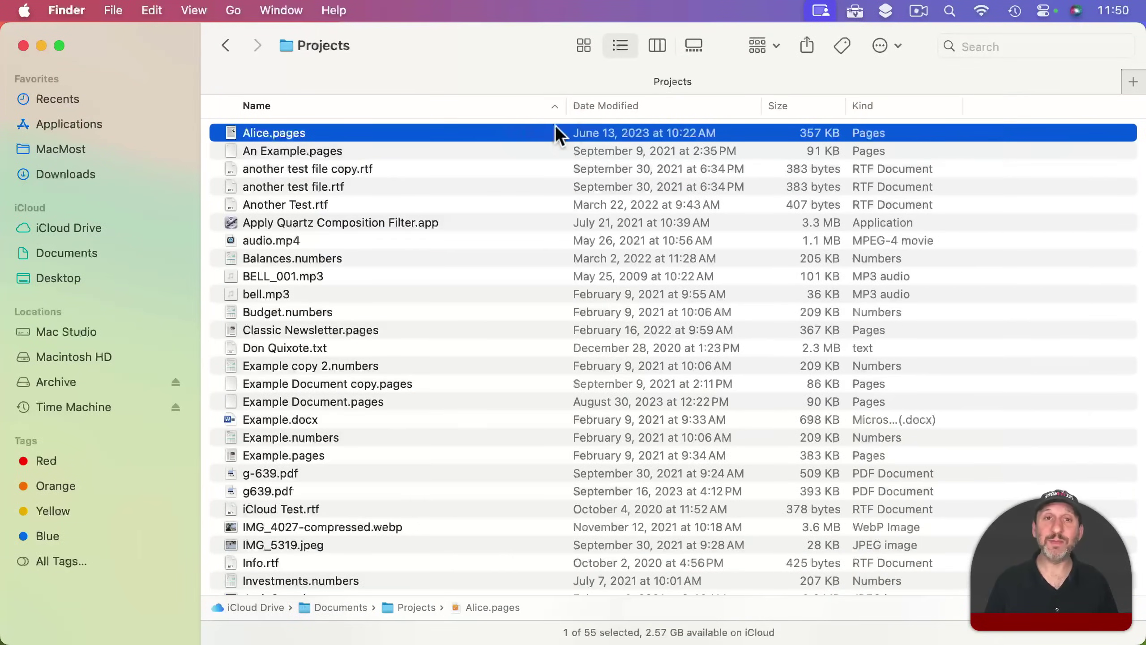
Open the view options for the Projects folder, review the columns that can be shown, and close them.
{"action": "left_click", "coordinate": [185, 9]}
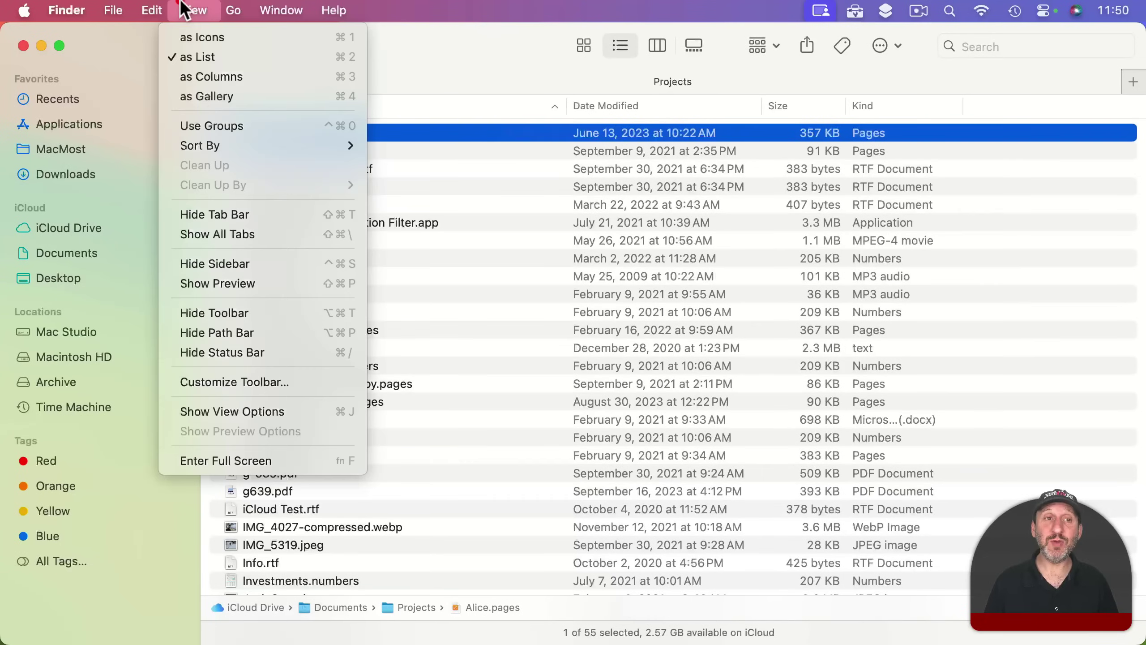
{"action": "left_click", "coordinate": [232, 411]}
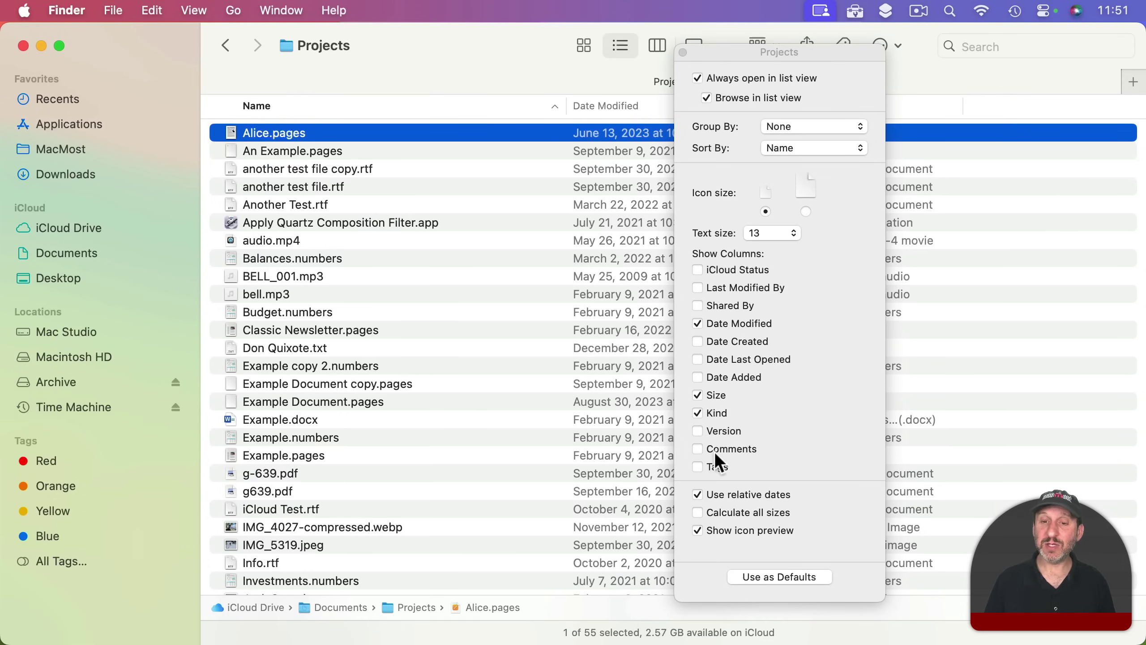
{"action": "left_click", "coordinate": [682, 51]}
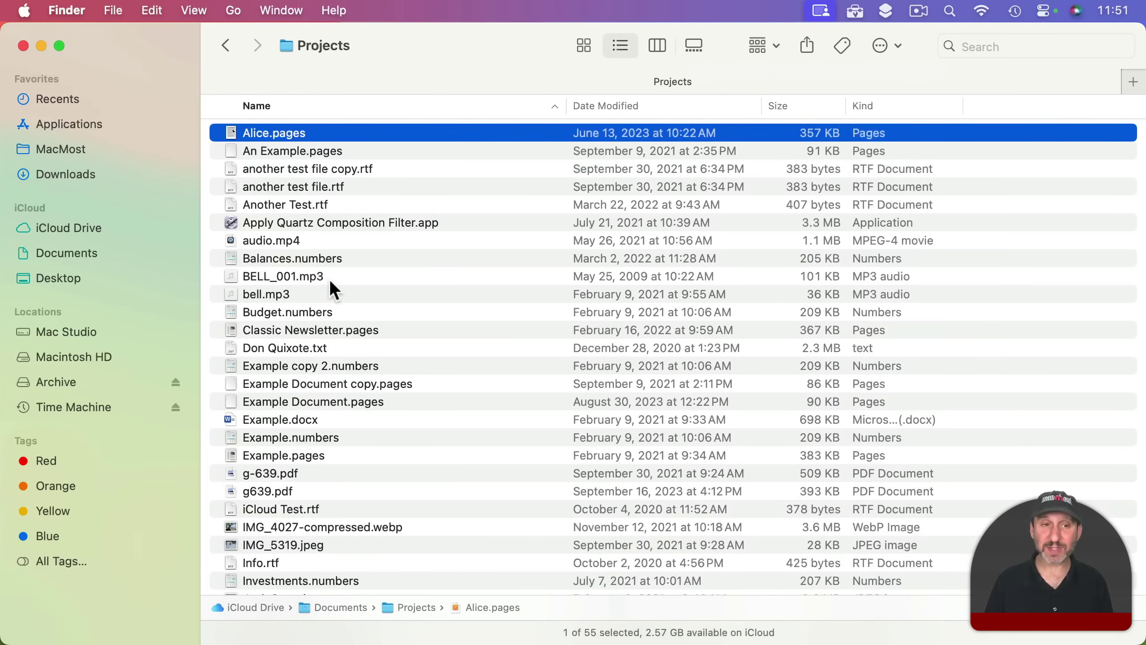
Jump by first letter to MacInTech Notes copy.txt, look through the rest of the list, and jump to Saved URLs.txt.
{"action": "key", "text": "m"}
{"action": "scroll", "coordinate": [335, 555], "scroll_direction": "down", "scroll_amount": 5}
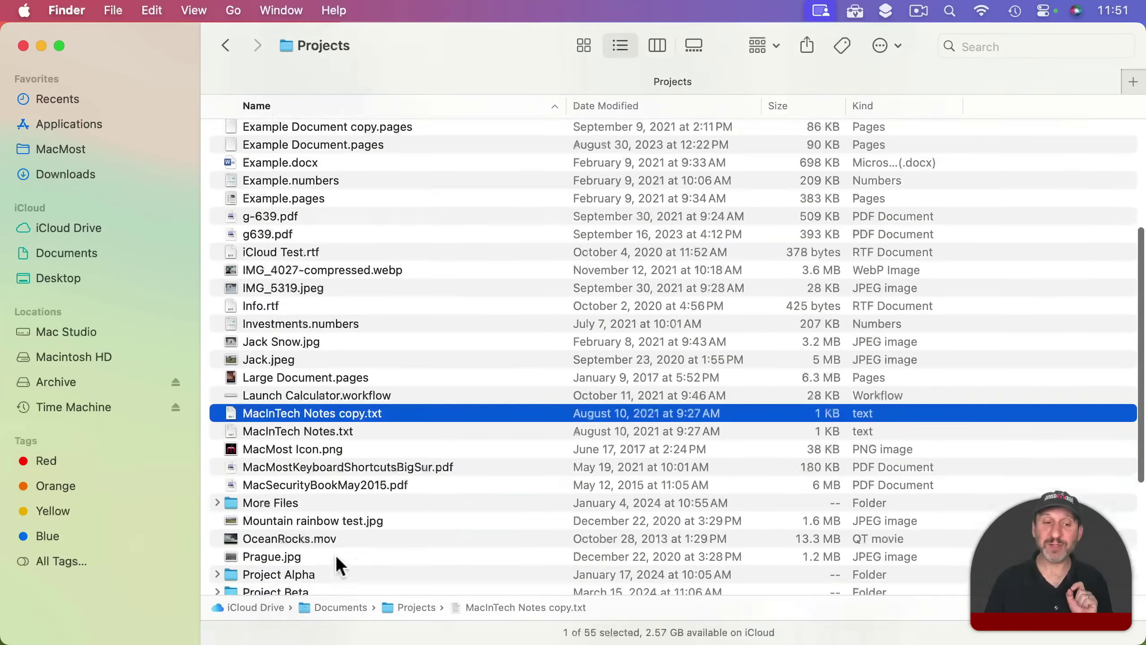
{"action": "scroll", "coordinate": [335, 554], "scroll_direction": "down", "scroll_amount": 2}
{"action": "scroll", "coordinate": [329, 382], "scroll_direction": "down", "scroll_amount": 8}
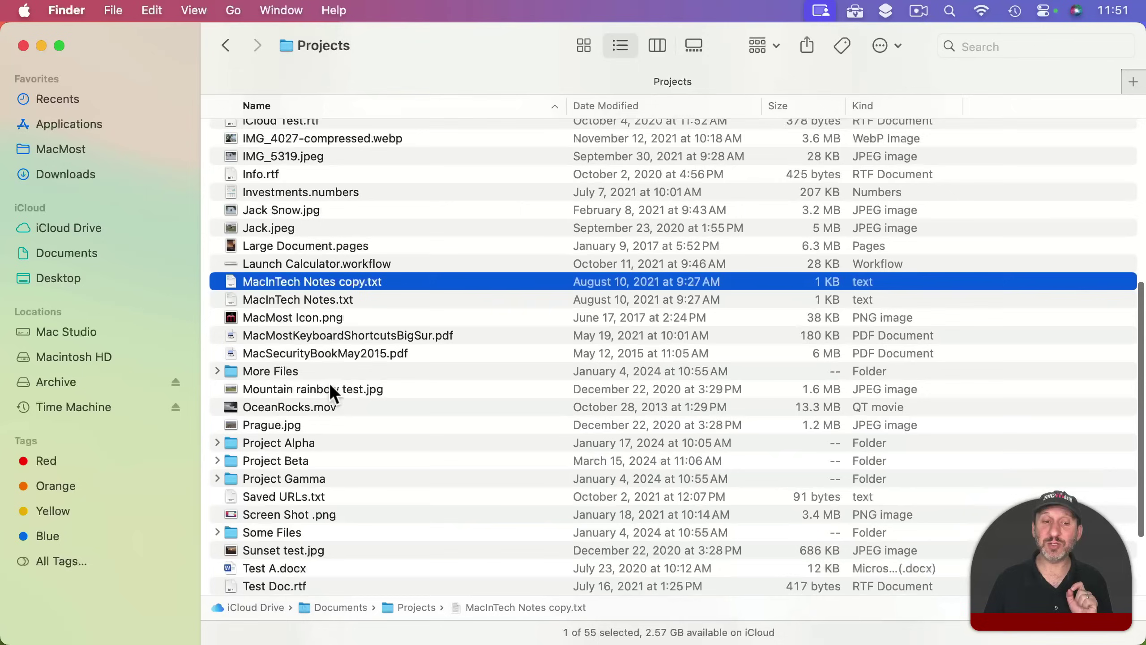
{"action": "scroll", "coordinate": [329, 383], "scroll_direction": "down", "scroll_amount": 2}
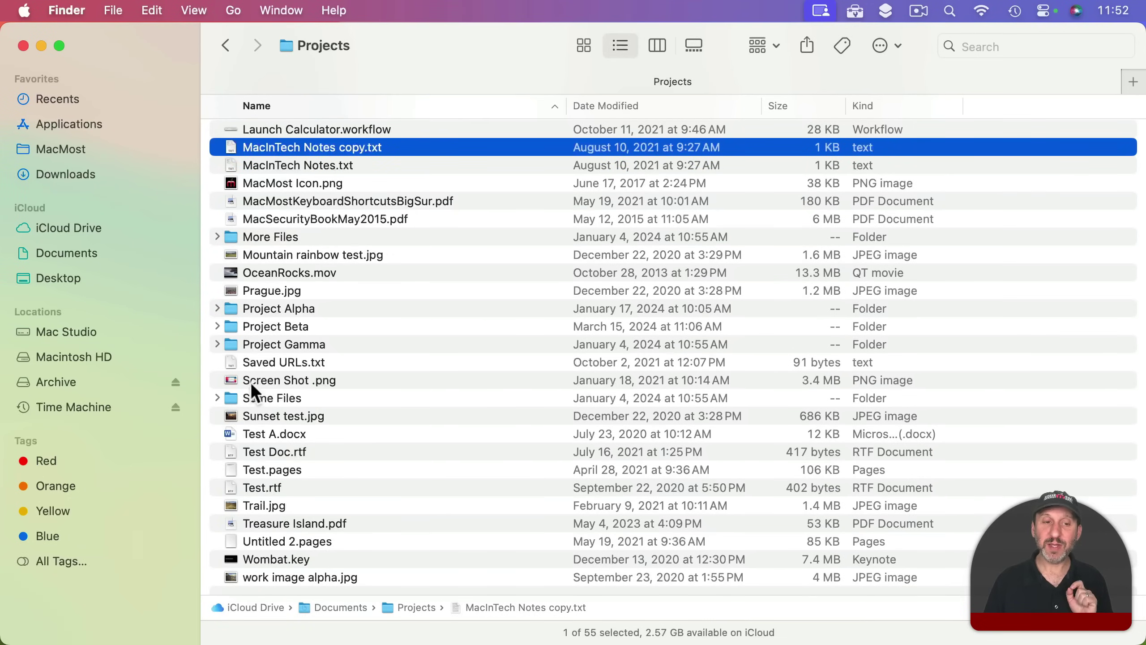
{"action": "key", "text": "s"}
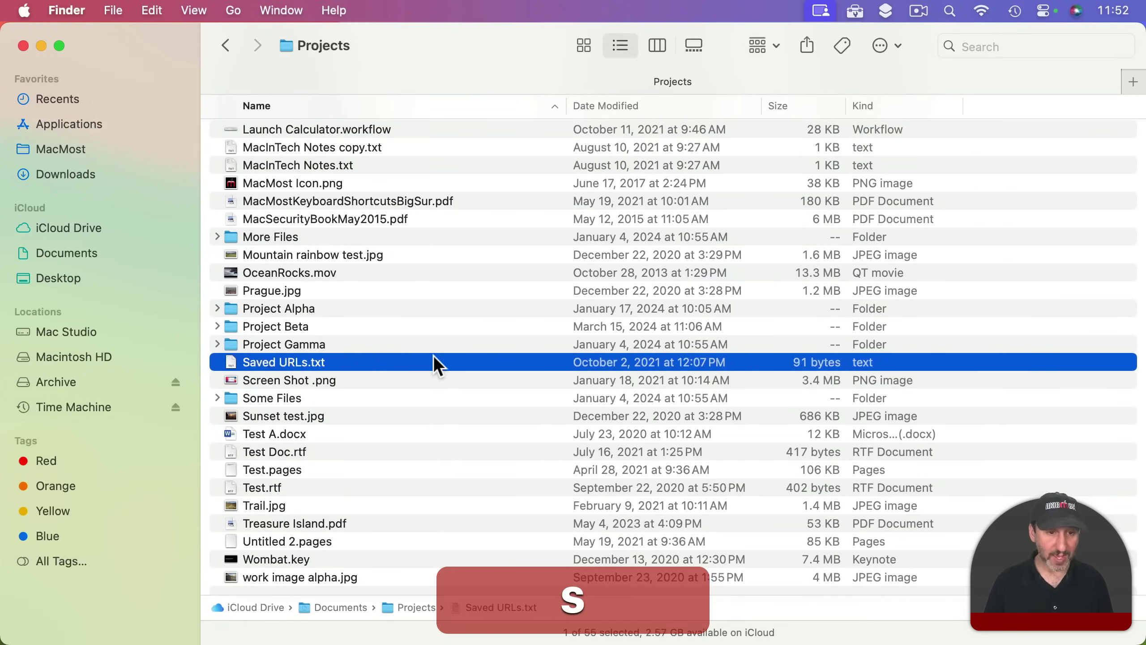
Jump by first letters to Screen Shot .png, and by first letter to Balances.numbers.
{"action": "key", "text": "c"}
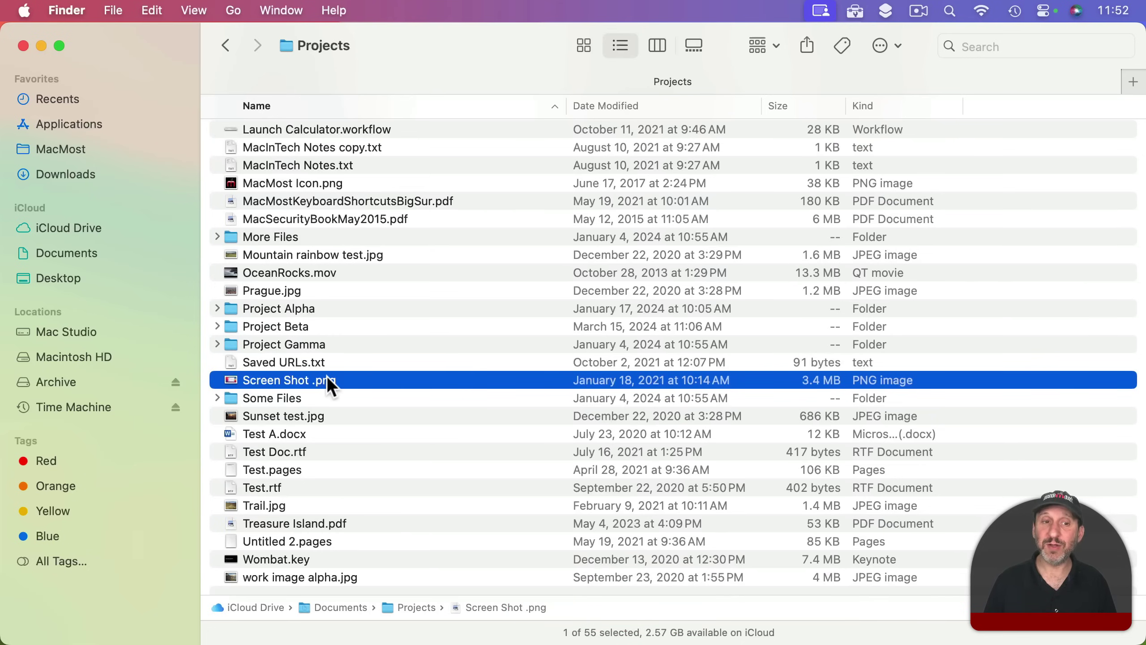
{"action": "key", "text": "b"}
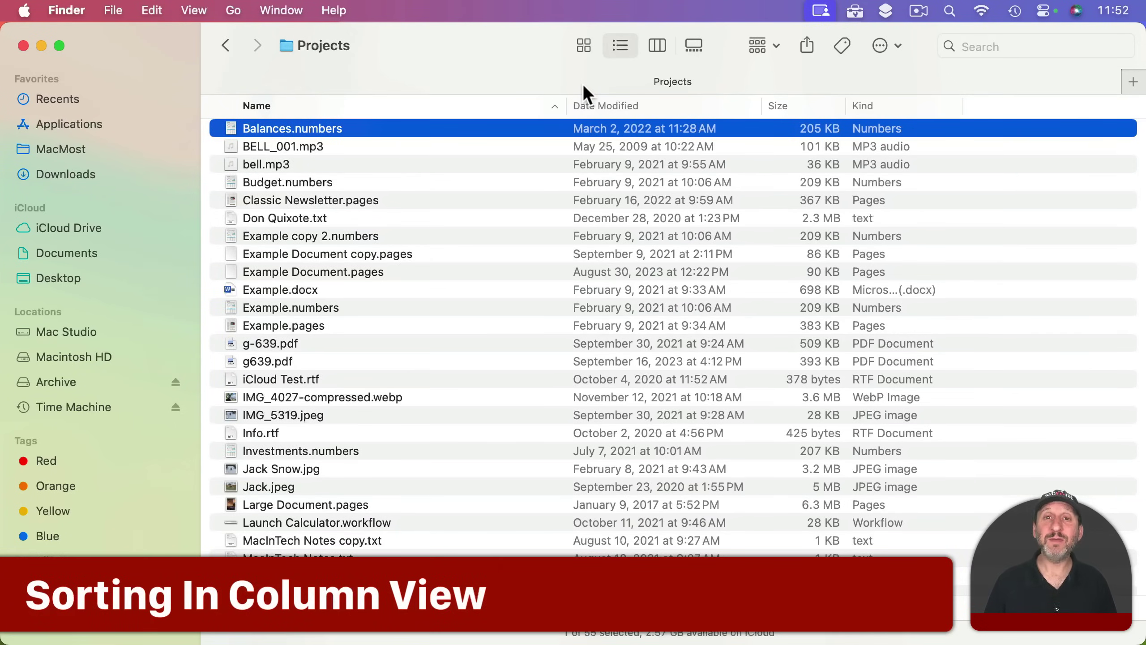
Switch the Projects folder to column view and preview audio.mp4.
{"action": "left_click", "coordinate": [657, 45]}
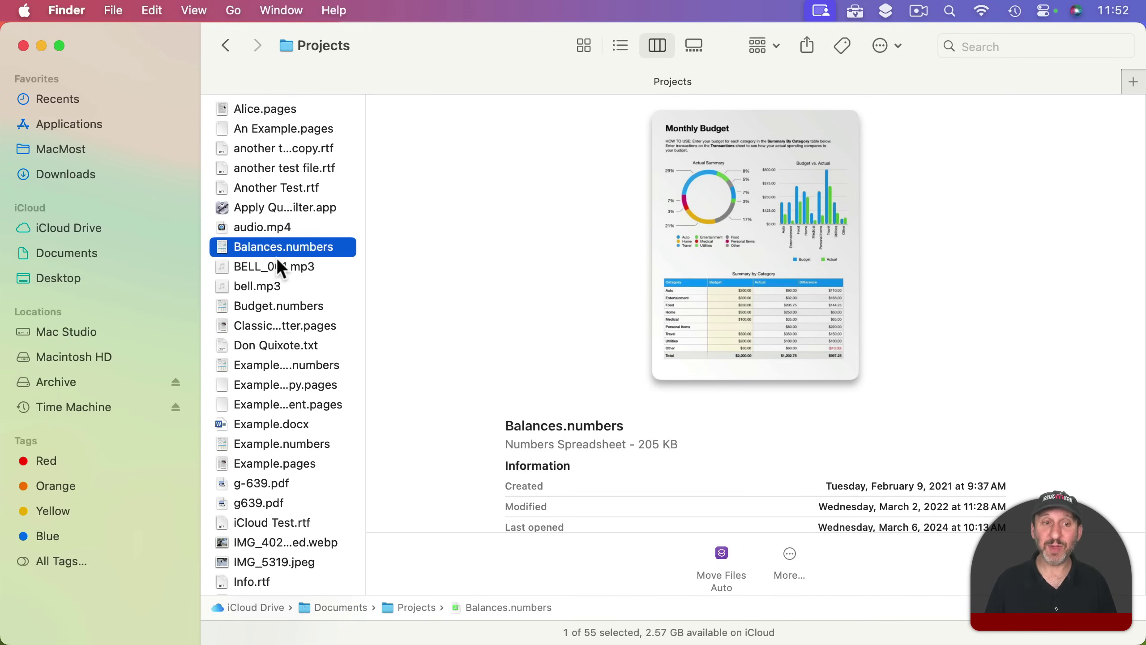
{"action": "left_click", "coordinate": [280, 225]}
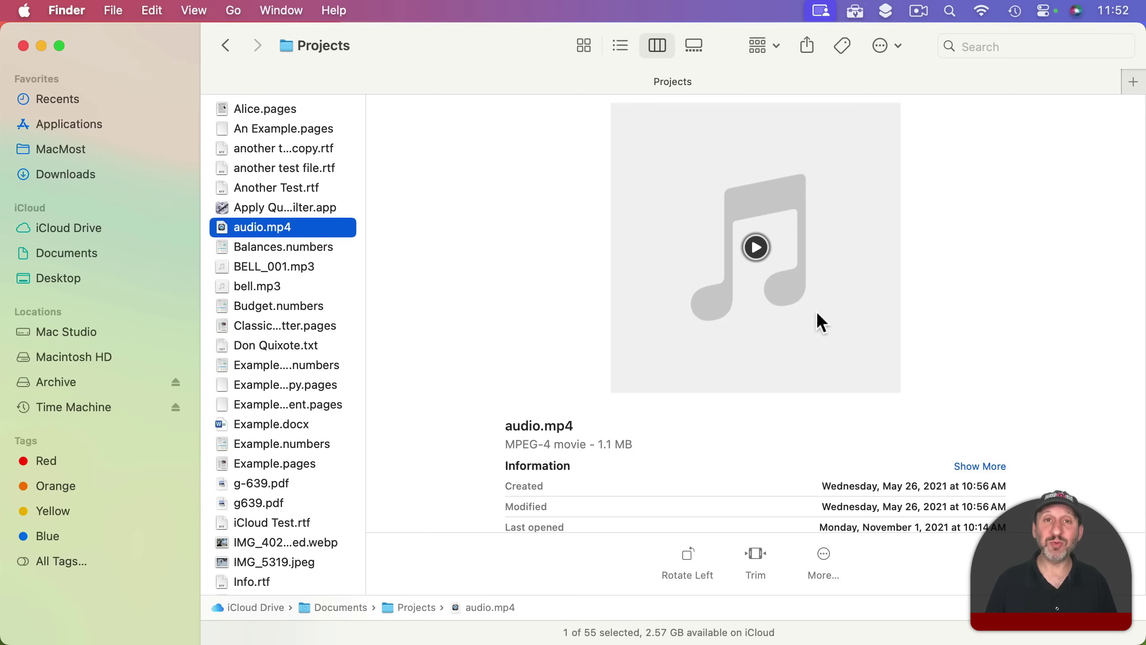
Sort the column view by Kind and look inside the Some Files, Project Gamma and Project Beta folders.
{"action": "left_click", "coordinate": [195, 10]}
{"action": "mouse_move", "coordinate": [225, 148]}
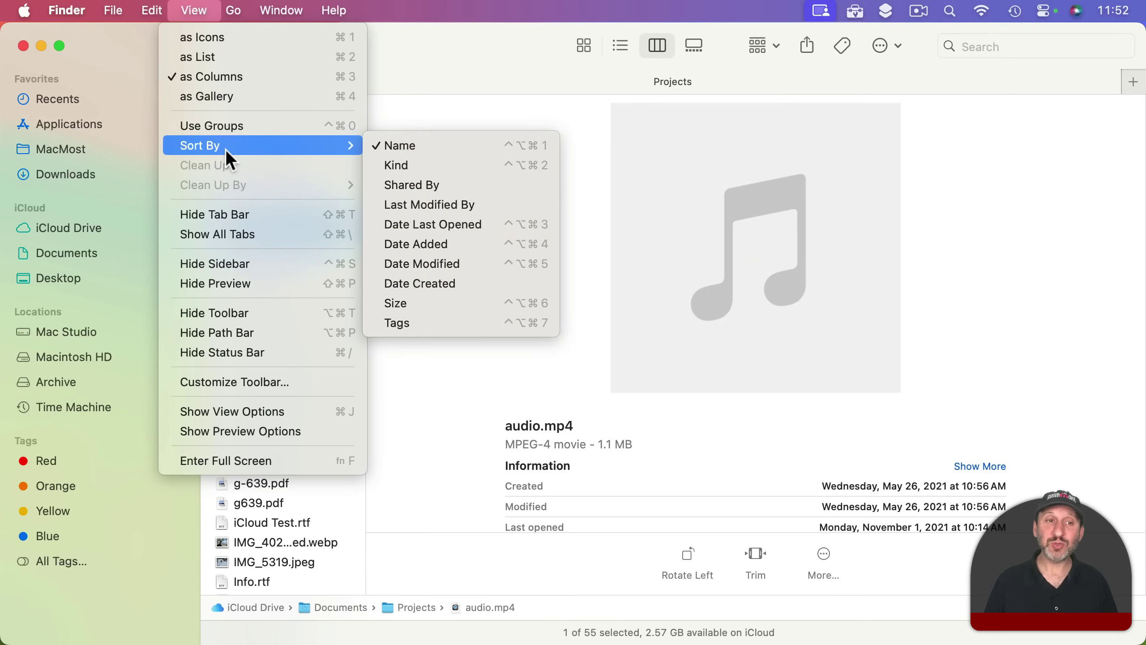
{"action": "left_click", "coordinate": [466, 158]}
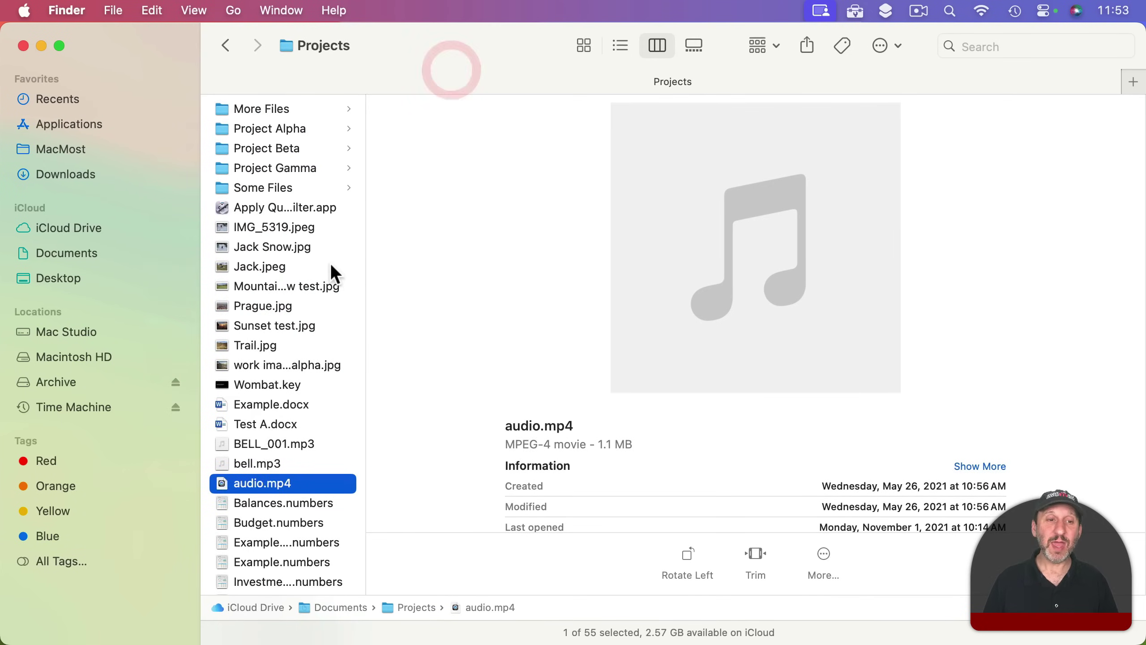
{"action": "left_click", "coordinate": [270, 188]}
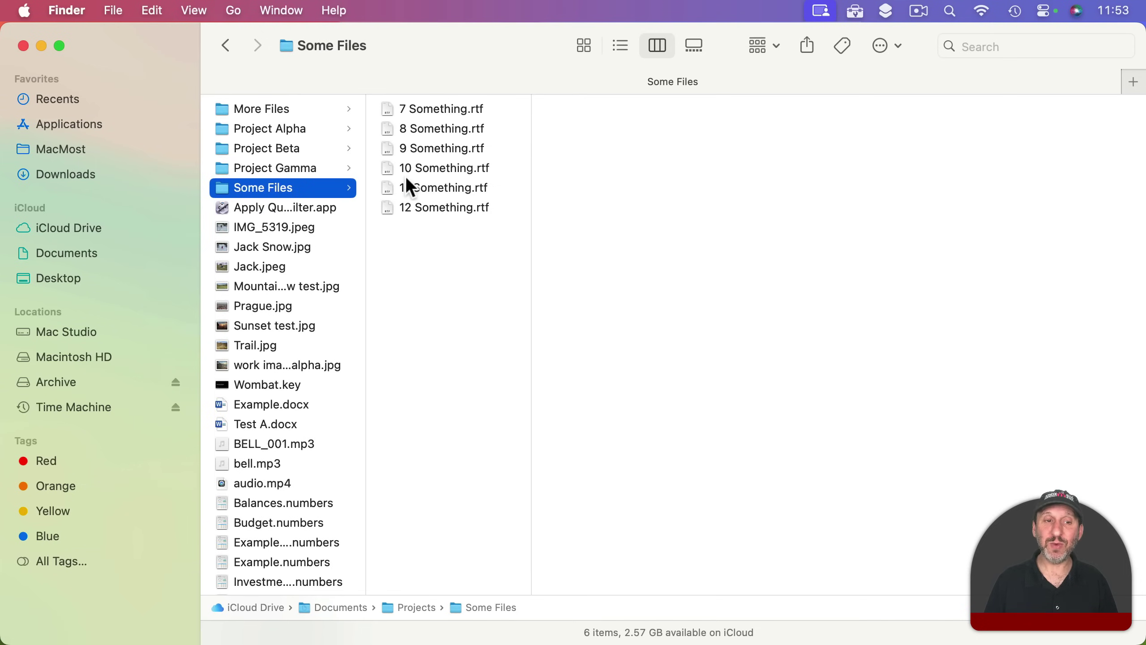
{"action": "left_click", "coordinate": [288, 166]}
{"action": "left_click", "coordinate": [283, 148]}
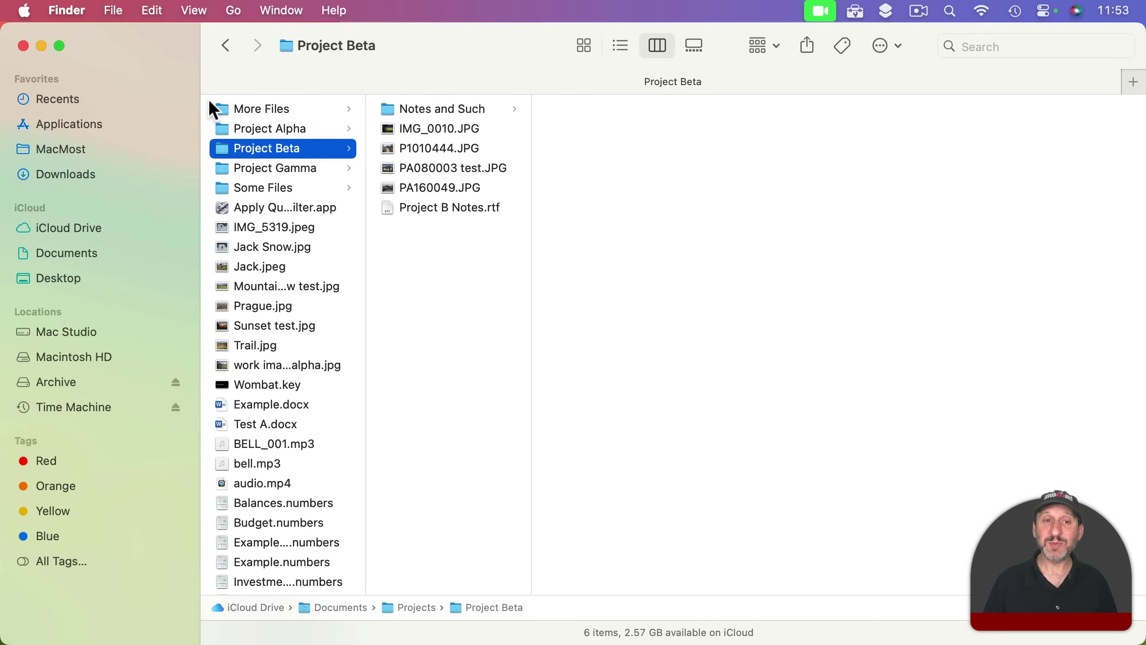
Sort the column view by Name.
{"action": "left_click", "coordinate": [198, 10]}
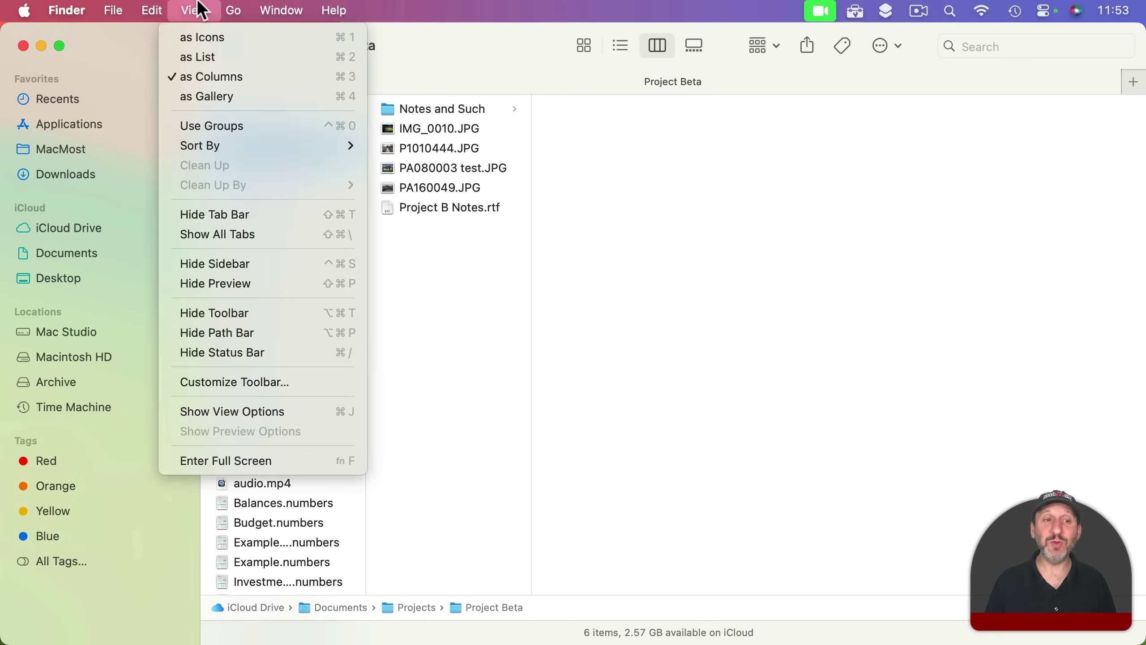
{"action": "mouse_move", "coordinate": [244, 144]}
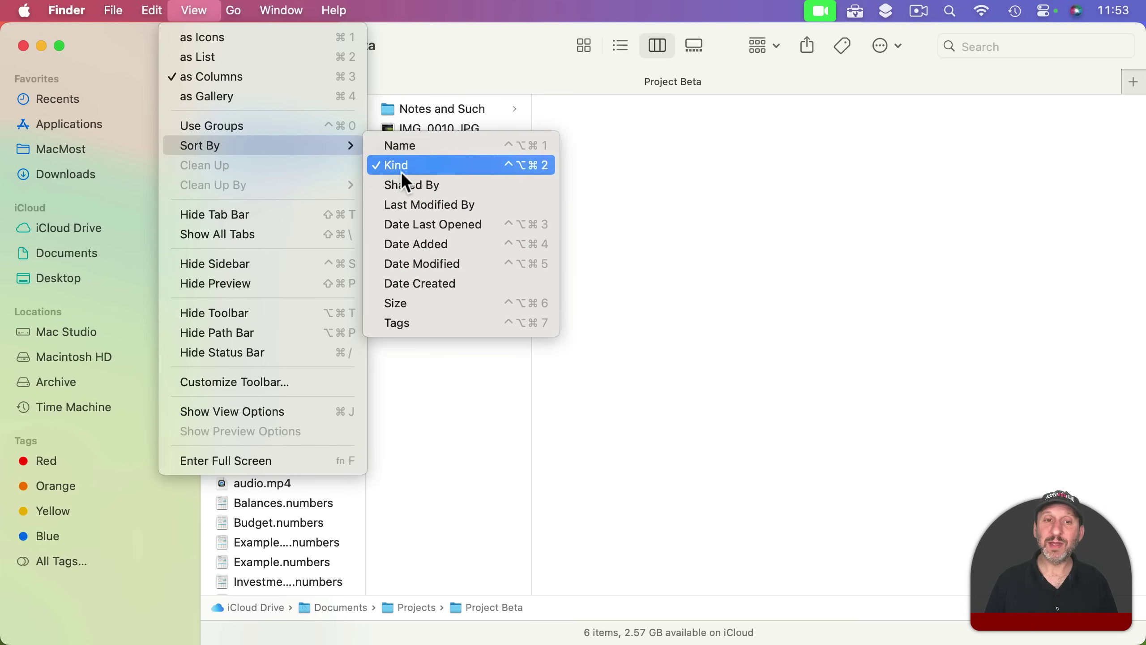
{"action": "left_click", "coordinate": [411, 146]}
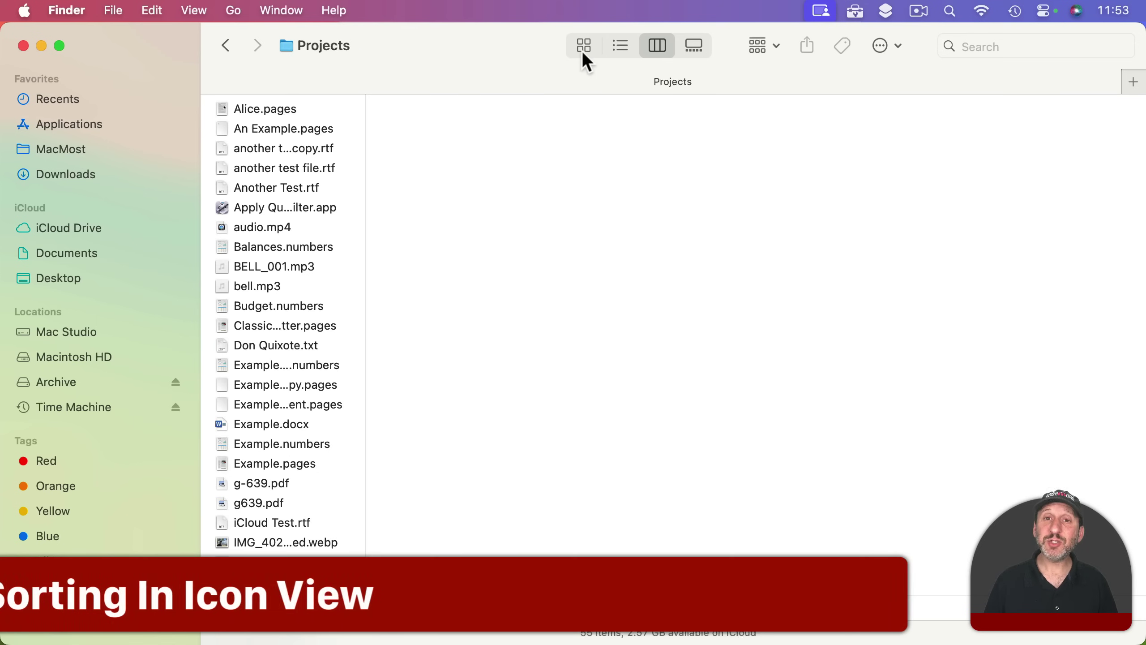
Switch to icon view and scatter icons freely, including Another Test.rtf, Example Document.pages, Don Quixote.txt, Classic Newsletter.pages and g639.pdf.
{"action": "left_click", "coordinate": [582, 50]}
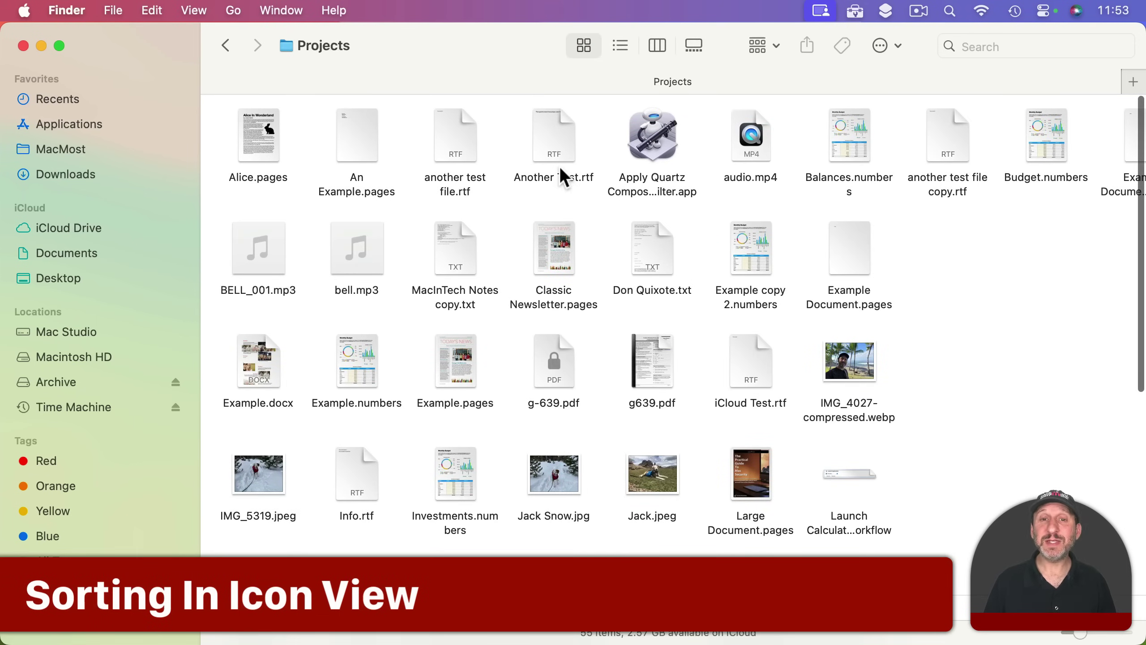
{"action": "left_click_drag", "start_coordinate": [553, 135], "coordinate": [1008, 295]}
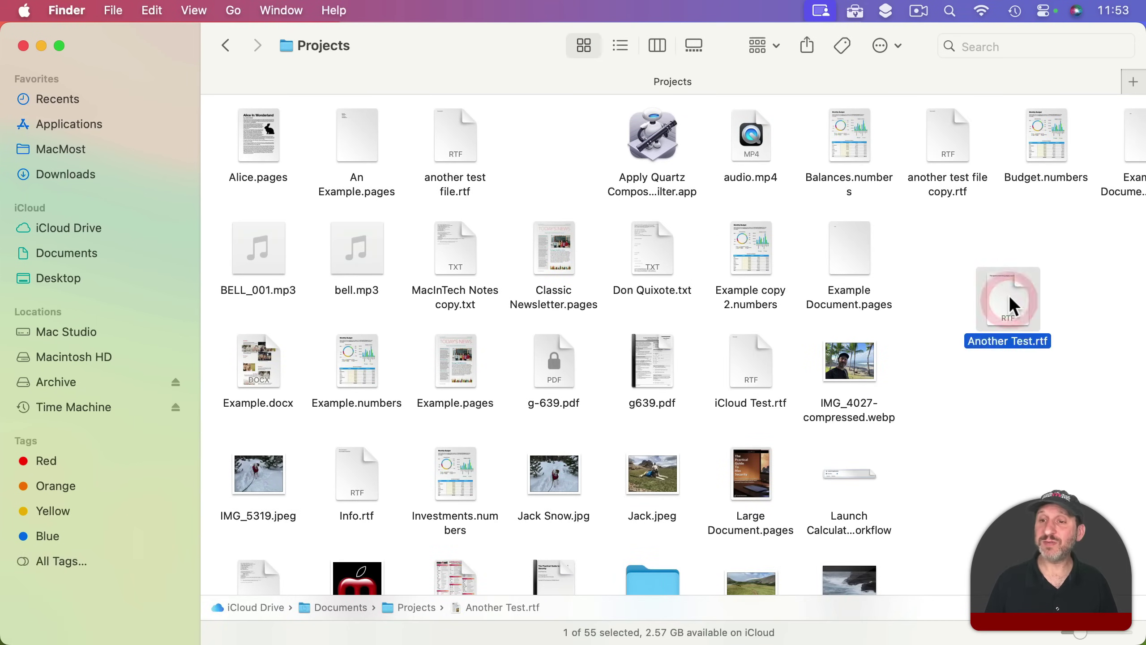
{"action": "left_click_drag", "start_coordinate": [849, 253], "coordinate": [920, 275]}
{"action": "left_click_drag", "start_coordinate": [763, 249], "coordinate": [823, 255]}
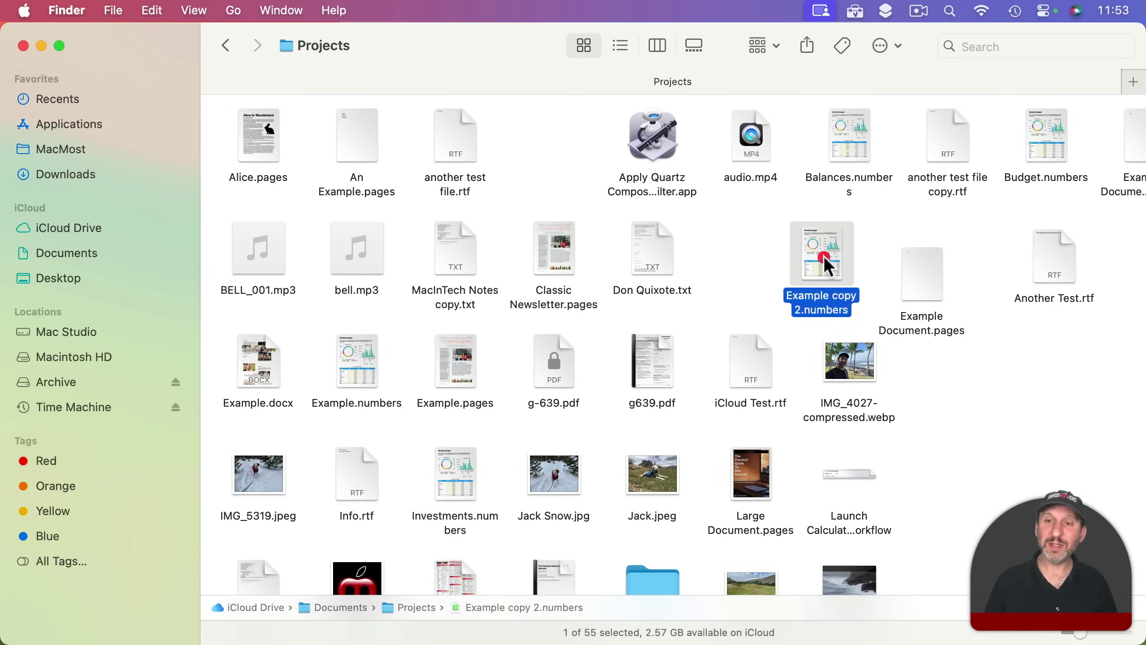
{"action": "left_click", "coordinate": [638, 244]}
{"action": "left_click_drag", "start_coordinate": [640, 250], "coordinate": [544, 160]}
{"action": "left_click_drag", "start_coordinate": [562, 242], "coordinate": [711, 241]}
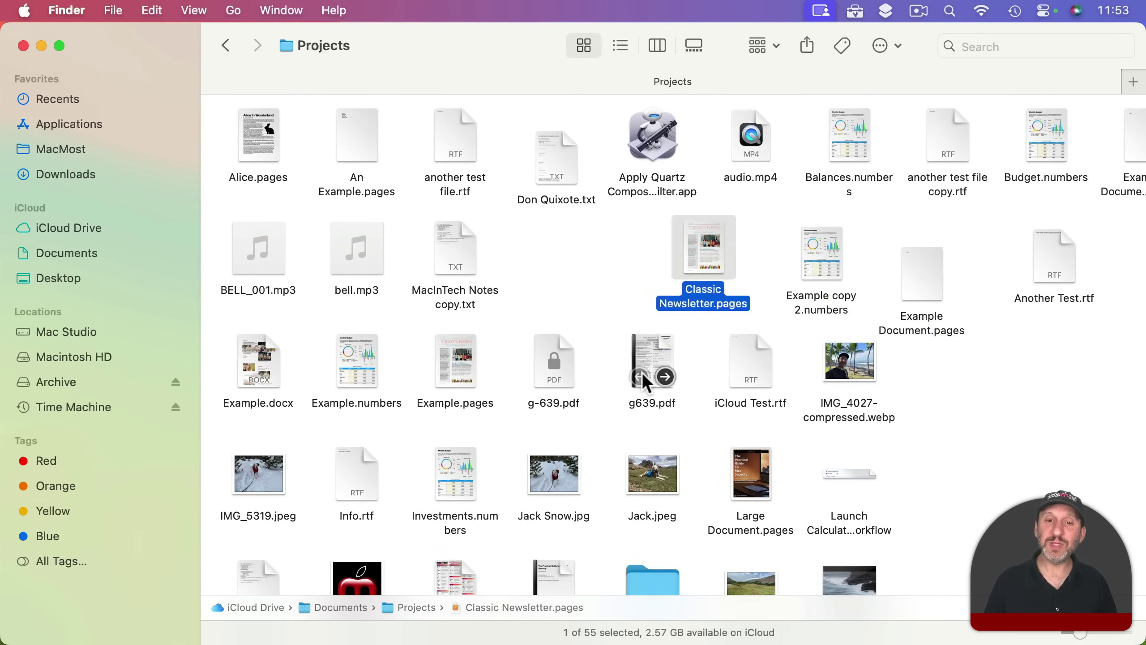
{"action": "left_click_drag", "start_coordinate": [641, 372], "coordinate": [553, 253]}
{"action": "left_click_drag", "start_coordinate": [554, 366], "coordinate": [623, 327]}
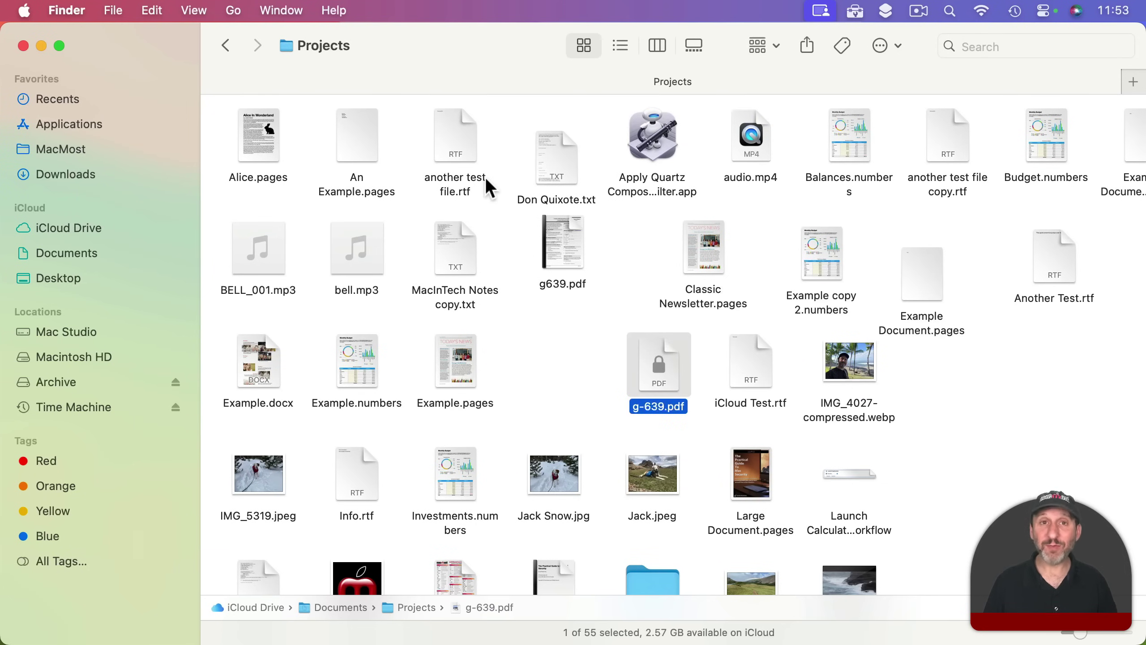
Sort the icons by Name and try to move another test file copy.rtf and Another Test.rtf out of order.
{"action": "left_click", "coordinate": [196, 11]}
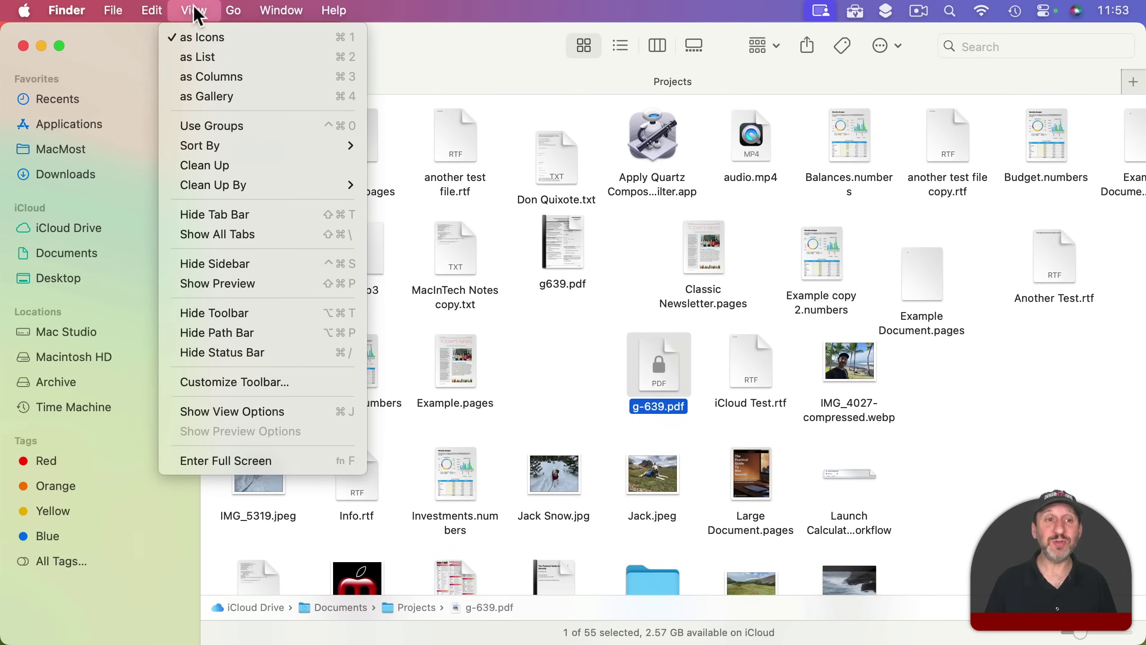
{"action": "mouse_move", "coordinate": [235, 153]}
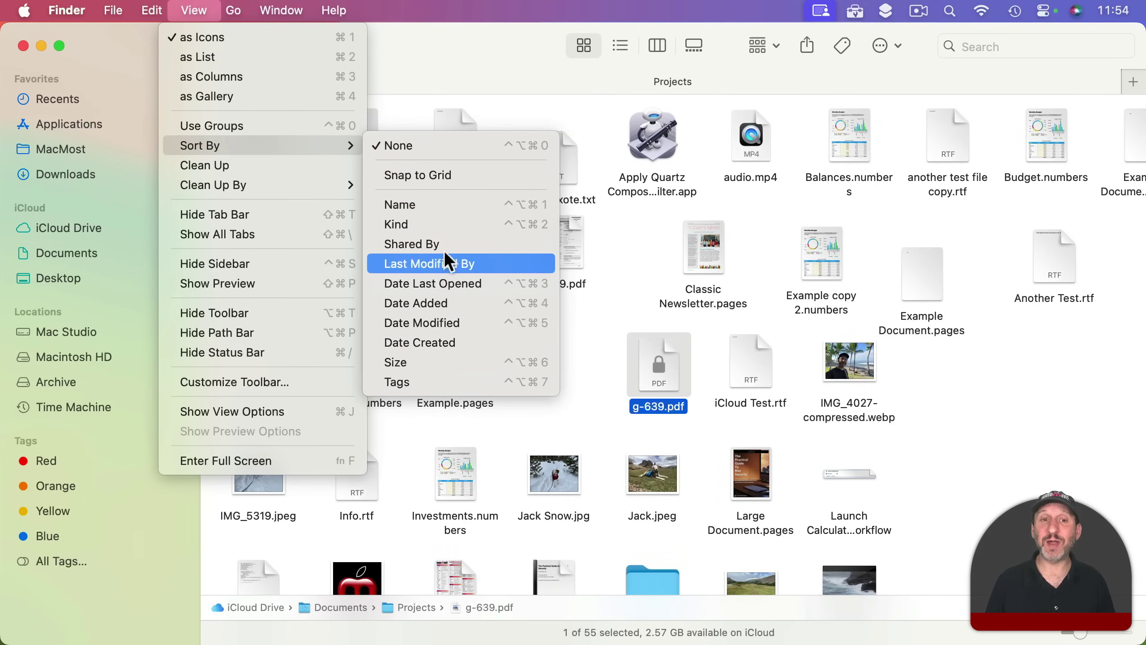
{"action": "left_click", "coordinate": [436, 205]}
{"action": "scroll", "coordinate": [356, 170], "scroll_direction": "up", "scroll_amount": 3}
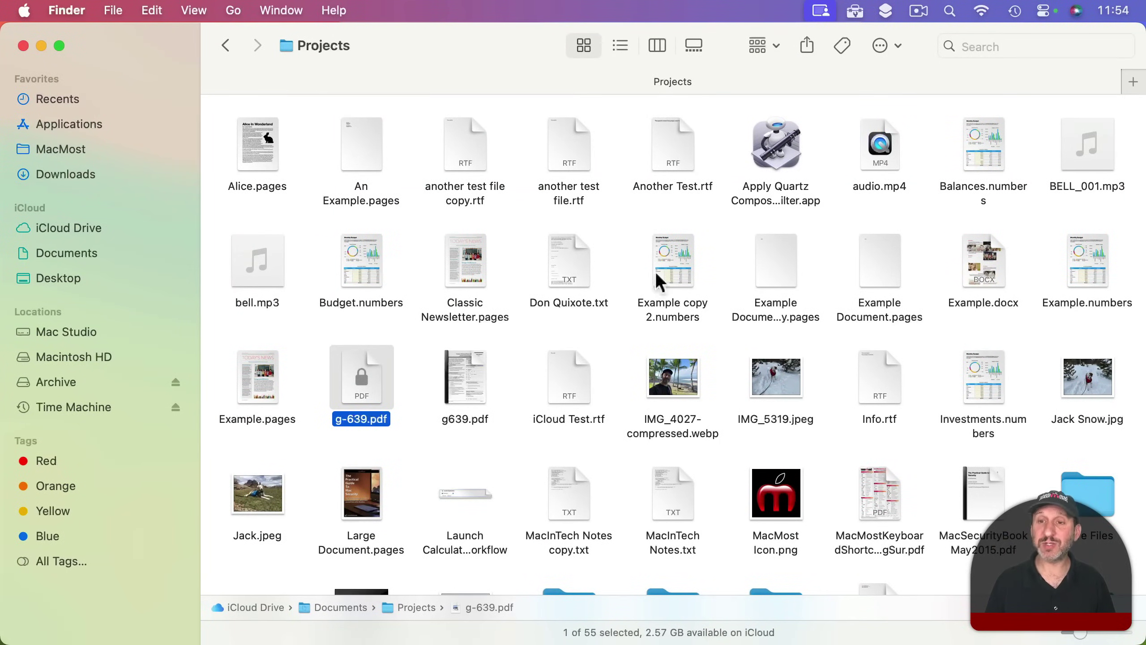
{"action": "left_click_drag", "start_coordinate": [464, 147], "coordinate": [621, 261]}
{"action": "left_click_drag", "start_coordinate": [653, 193], "coordinate": [508, 360]}
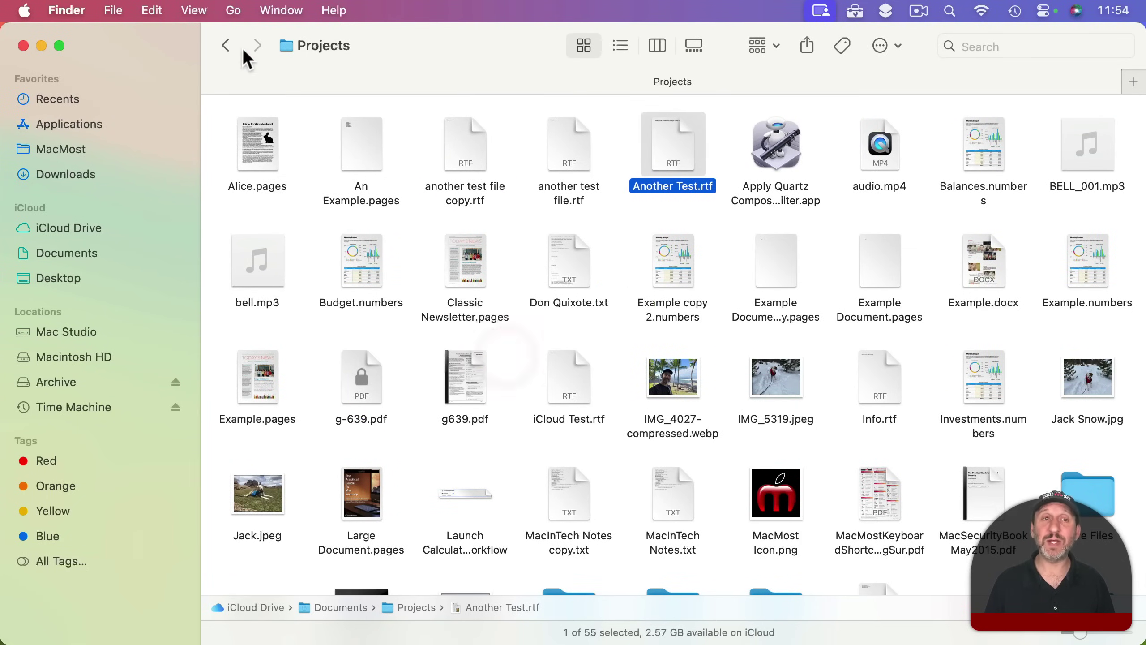
Set the icon sorting to None and move Example Document.pages and Classic Newsletter.pages to new spots by hand.
{"action": "left_click", "coordinate": [199, 12]}
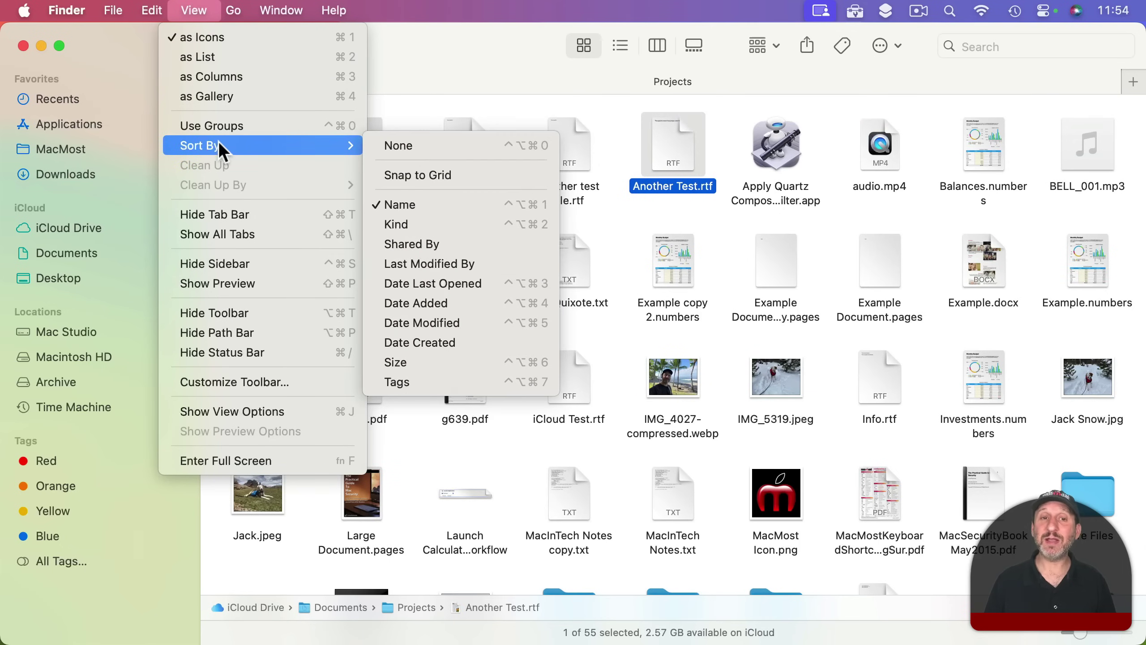
{"action": "left_click", "coordinate": [426, 148]}
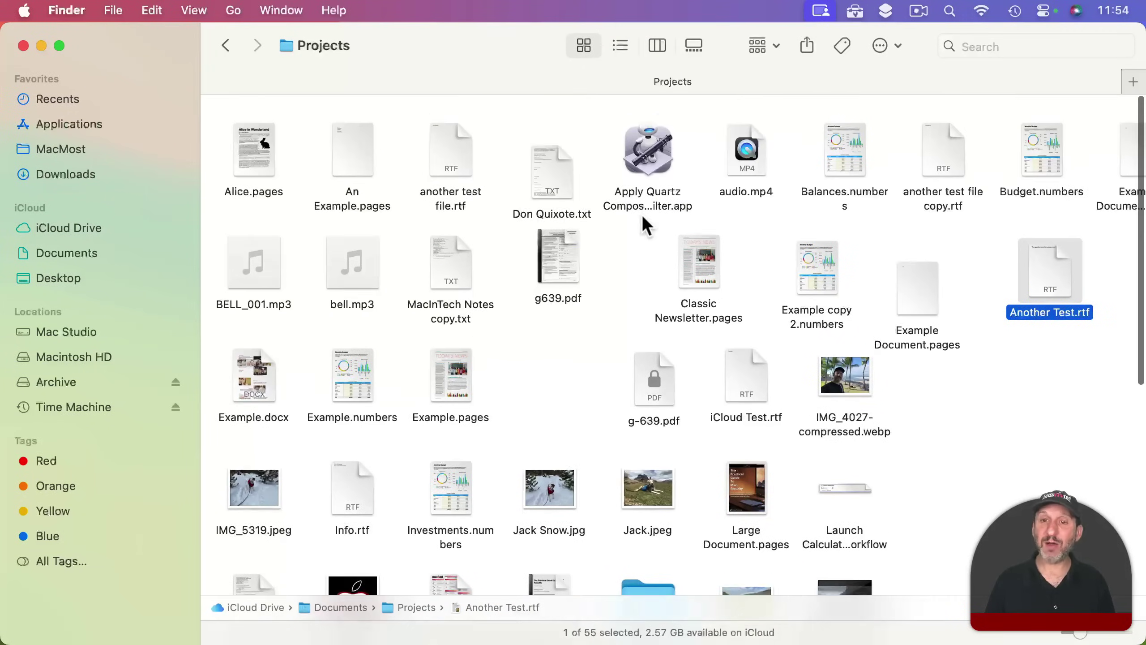
{"action": "scroll", "coordinate": [895, 284], "scroll_direction": "down", "scroll_amount": 1}
{"action": "left_click_drag", "start_coordinate": [909, 282], "coordinate": [592, 343]}
{"action": "left_click_drag", "start_coordinate": [543, 258], "coordinate": [942, 283]}
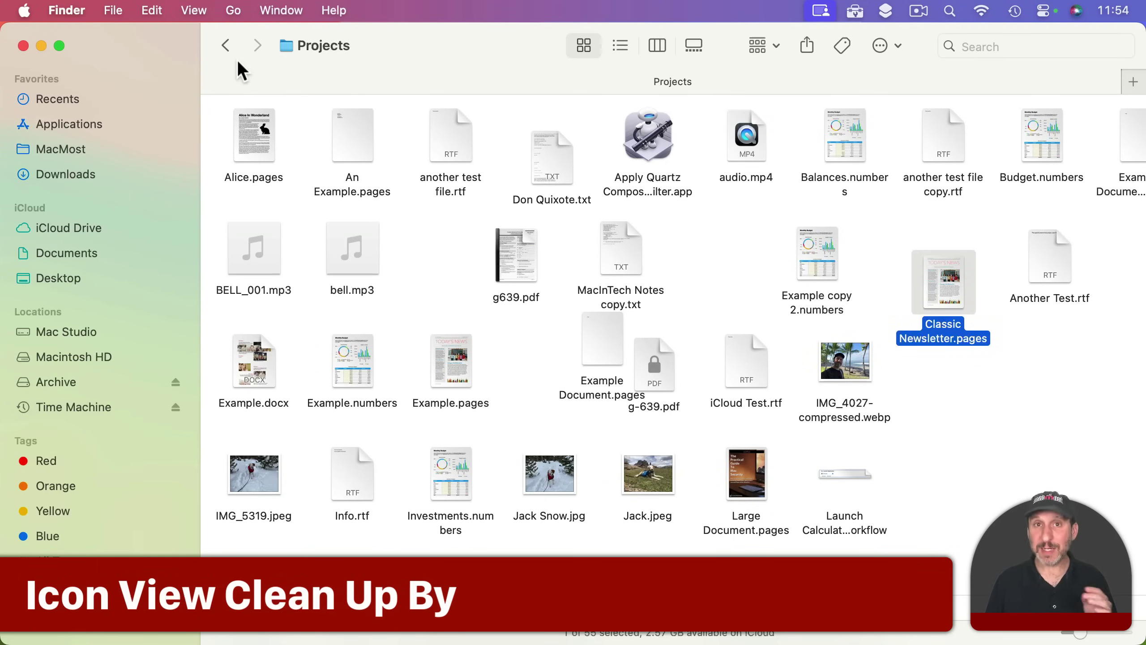
Clean up the scattered icons by Name and clear the selection.
{"action": "left_click", "coordinate": [197, 11]}
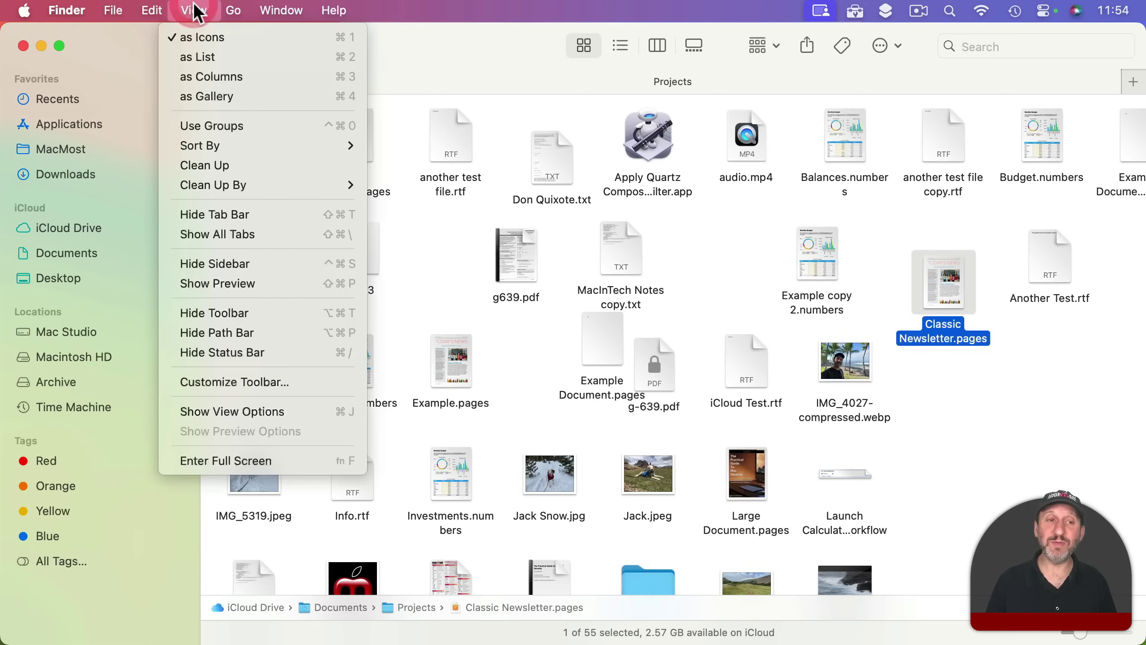
{"action": "mouse_move", "coordinate": [231, 189]}
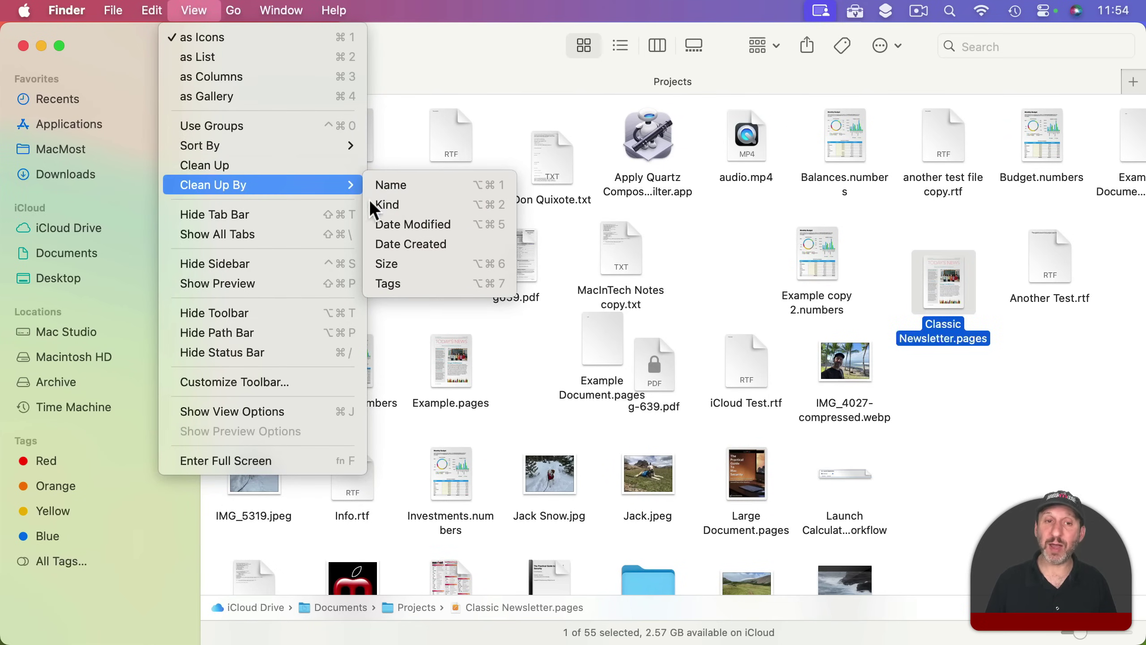
{"action": "left_click", "coordinate": [396, 185]}
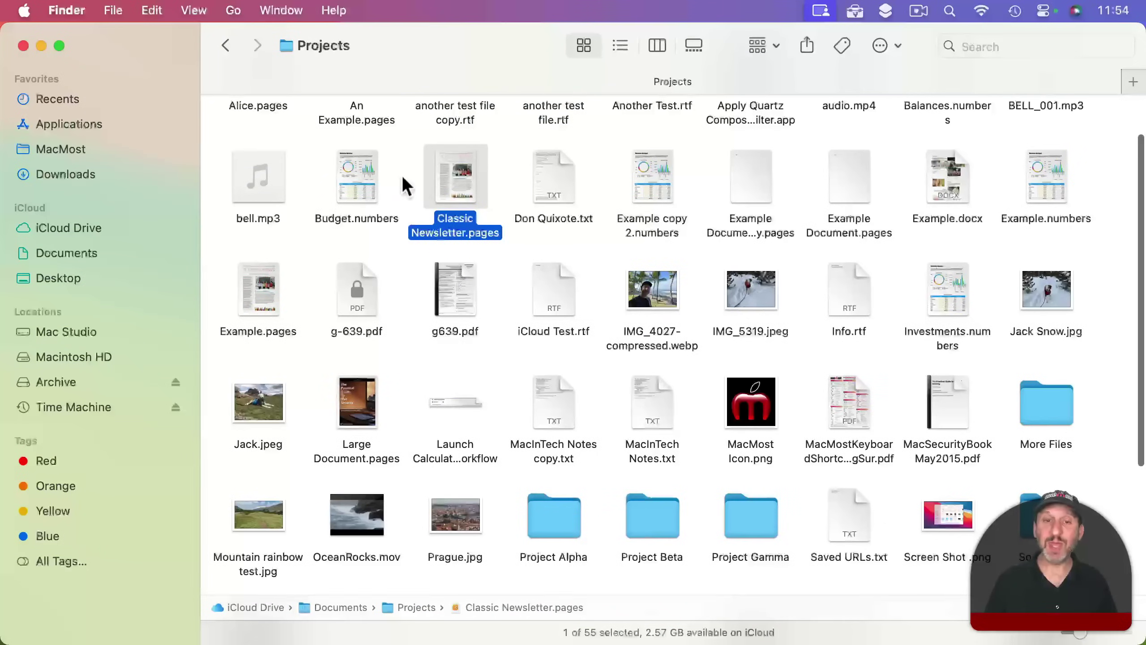
{"action": "left_click", "coordinate": [416, 128]}
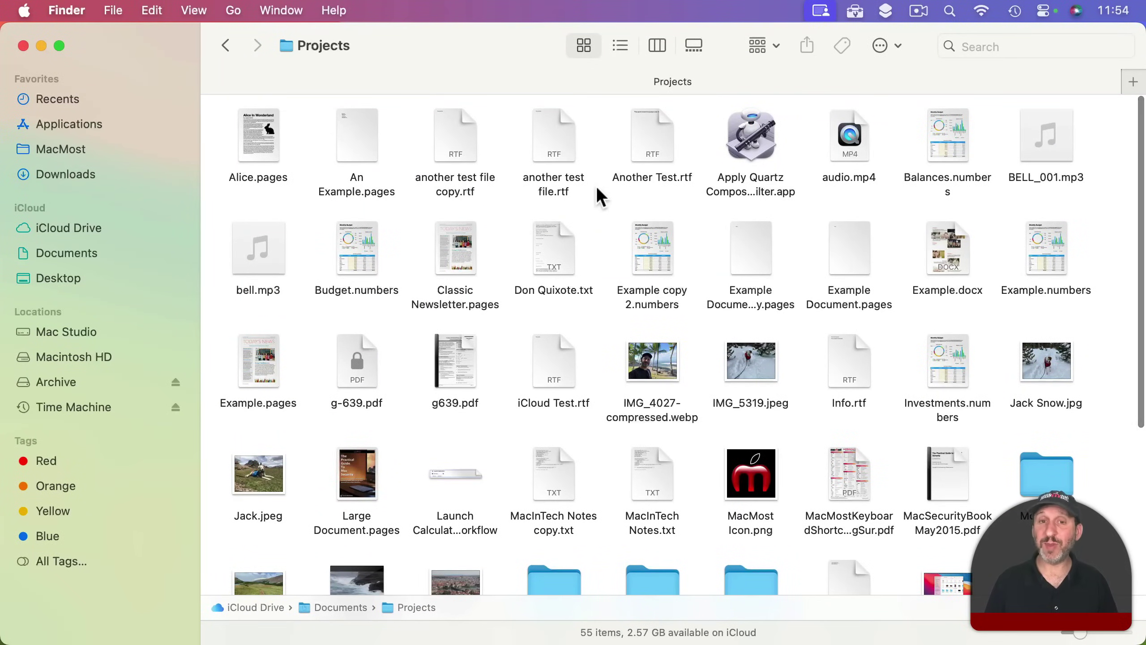
Move the icons of another test file.rtf, Another Test.rtf and Classic Newsletter.pages out of the tidy grid.
{"action": "left_click_drag", "start_coordinate": [551, 142], "coordinate": [590, 198]}
{"action": "left_click_drag", "start_coordinate": [650, 140], "coordinate": [530, 181]}
{"action": "left_click_drag", "start_coordinate": [448, 241], "coordinate": [693, 391]}
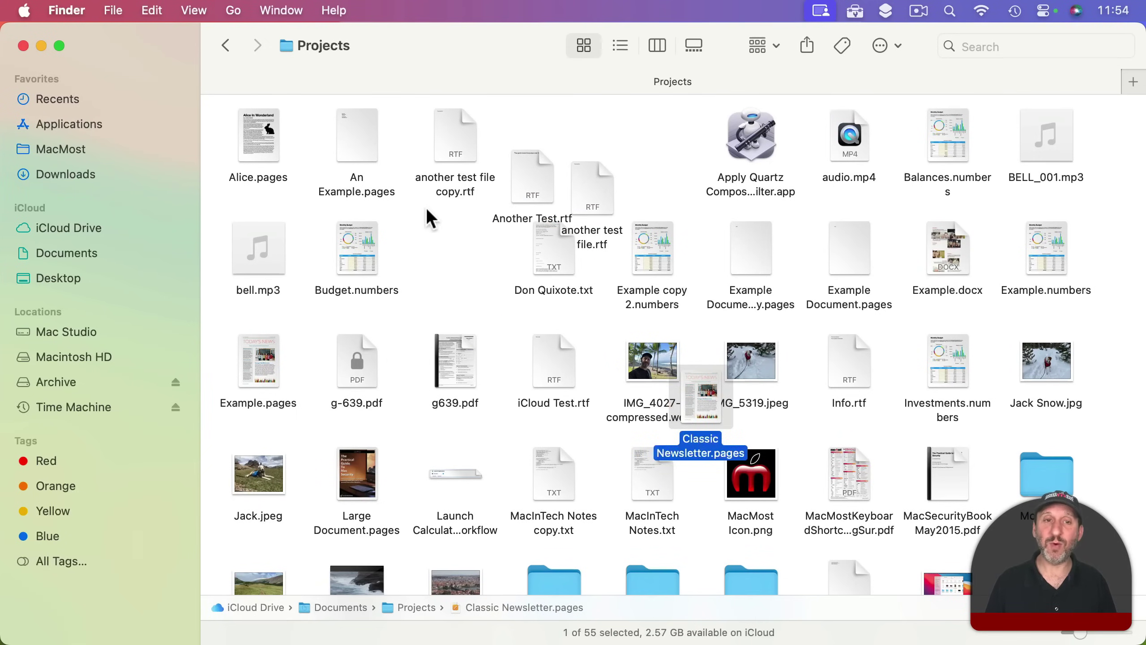
Set the icon view to sort by Name and try to move another test file.rtf, Don Quixote.txt and Budget.numbers.
{"action": "left_click", "coordinate": [193, 11]}
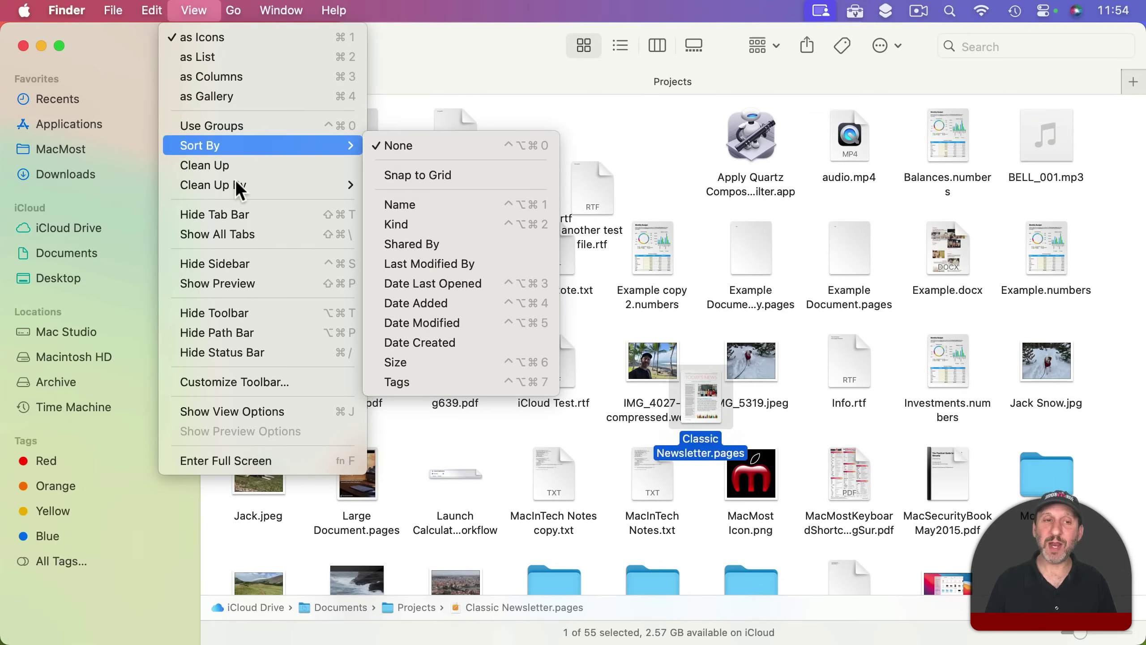
{"action": "left_click", "coordinate": [239, 189]}
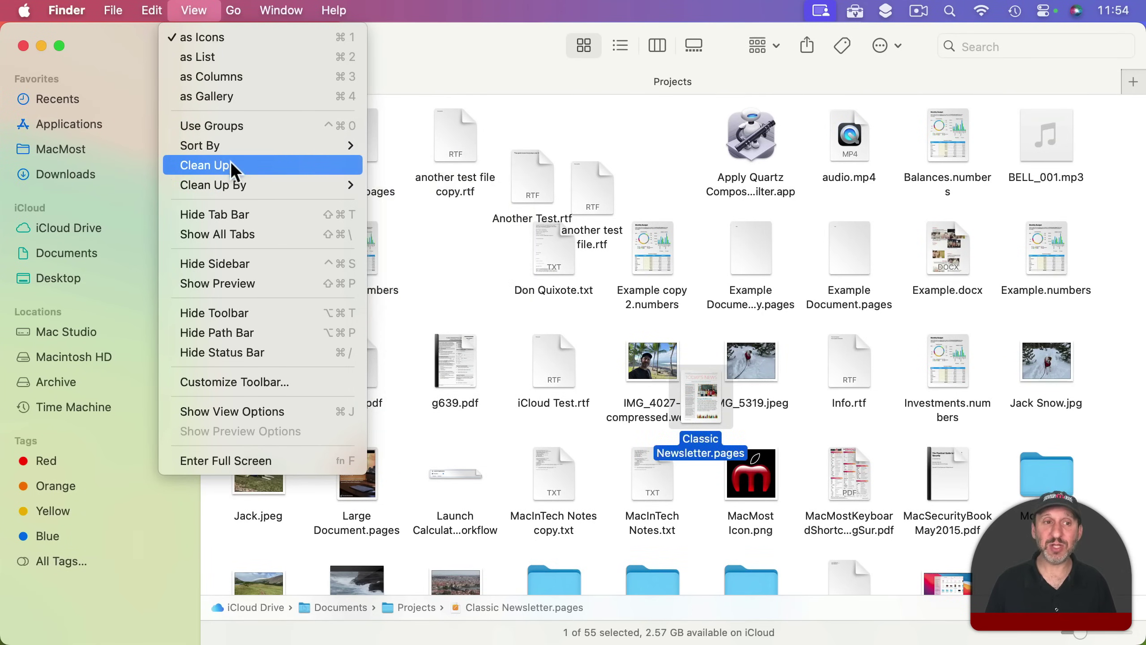
{"action": "mouse_move", "coordinate": [228, 145]}
{"action": "left_click", "coordinate": [408, 206]}
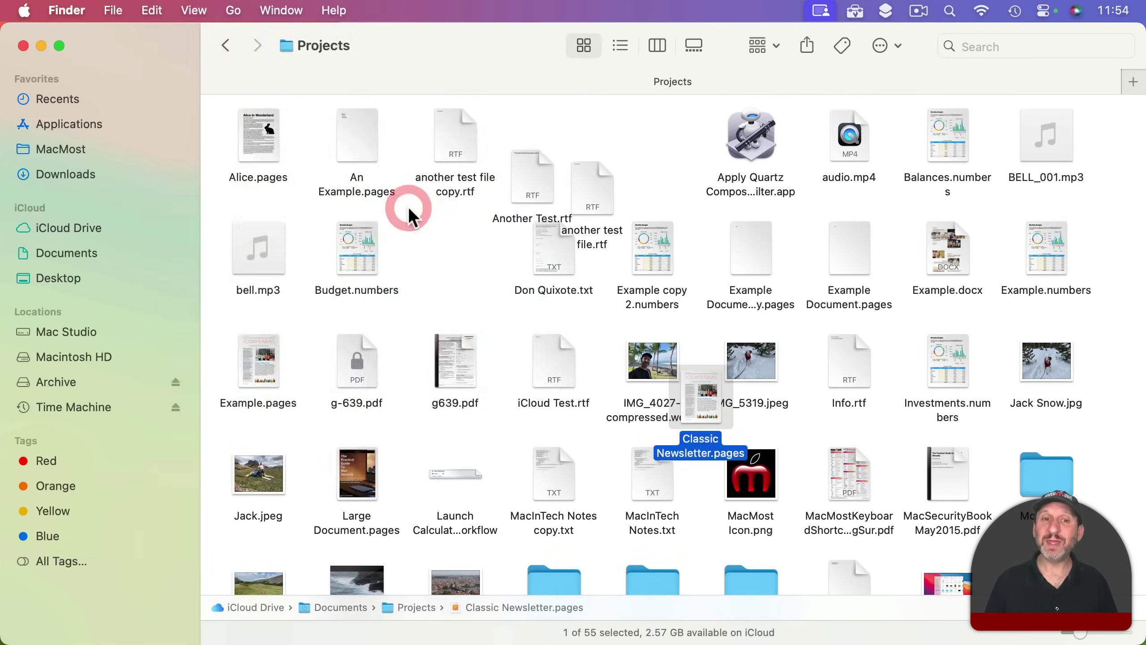
{"action": "left_click_drag", "start_coordinate": [569, 154], "coordinate": [687, 204]}
{"action": "left_click_drag", "start_coordinate": [559, 261], "coordinate": [633, 239]}
{"action": "left_click_drag", "start_coordinate": [378, 254], "coordinate": [436, 217]}
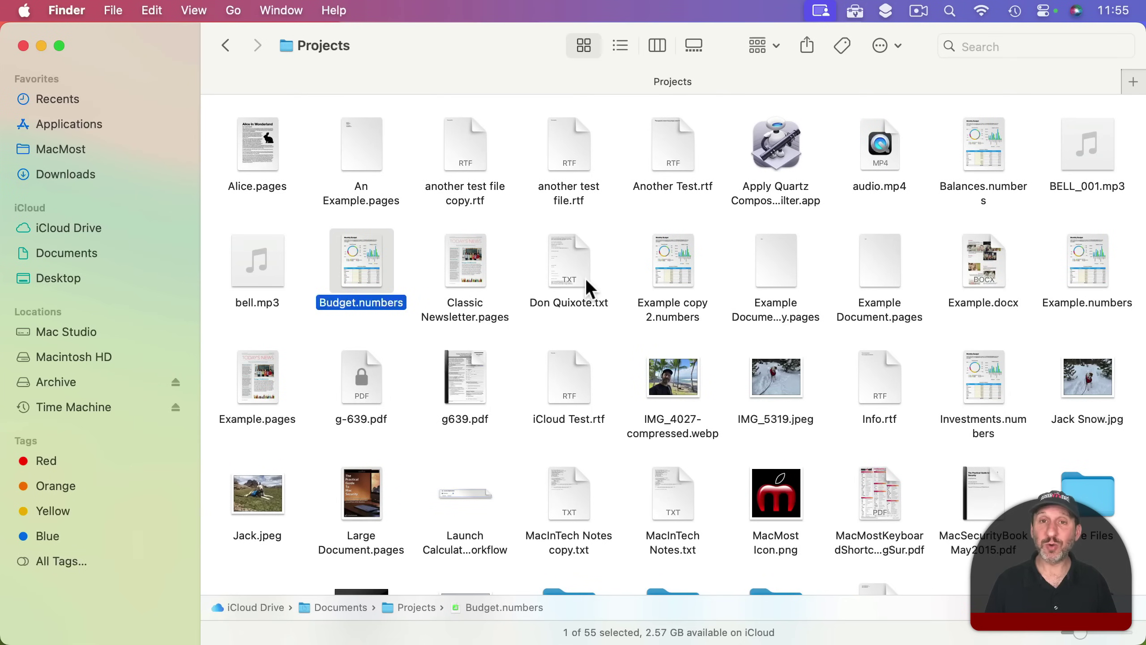
Show the Projects folder in gallery view, sort its thumbnails by Kind, and return them to sorting by Name.
{"action": "left_click", "coordinate": [694, 40]}
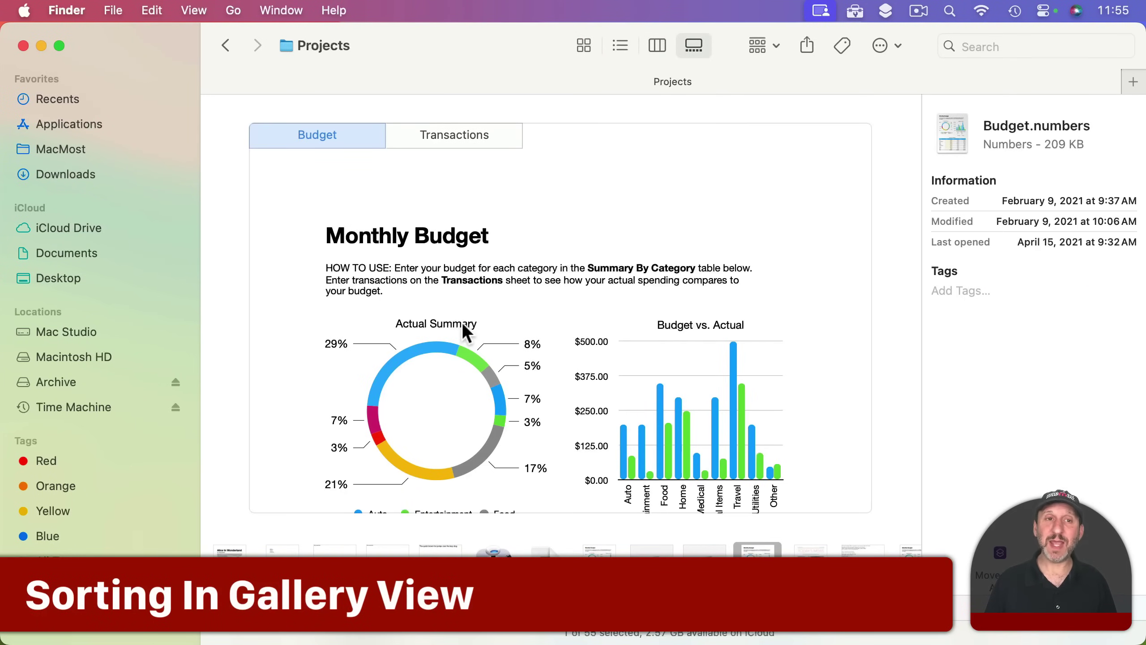
{"action": "scroll", "coordinate": [465, 332], "scroll_direction": "down", "scroll_amount": 10}
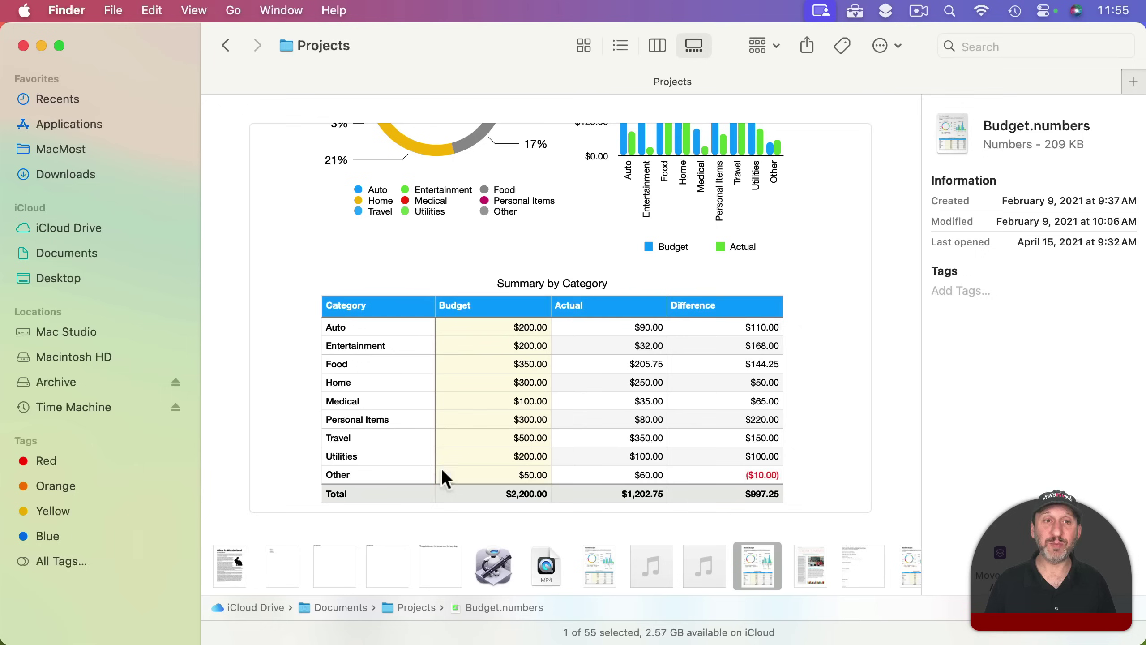
{"action": "left_click", "coordinate": [193, 10]}
{"action": "mouse_move", "coordinate": [232, 145]}
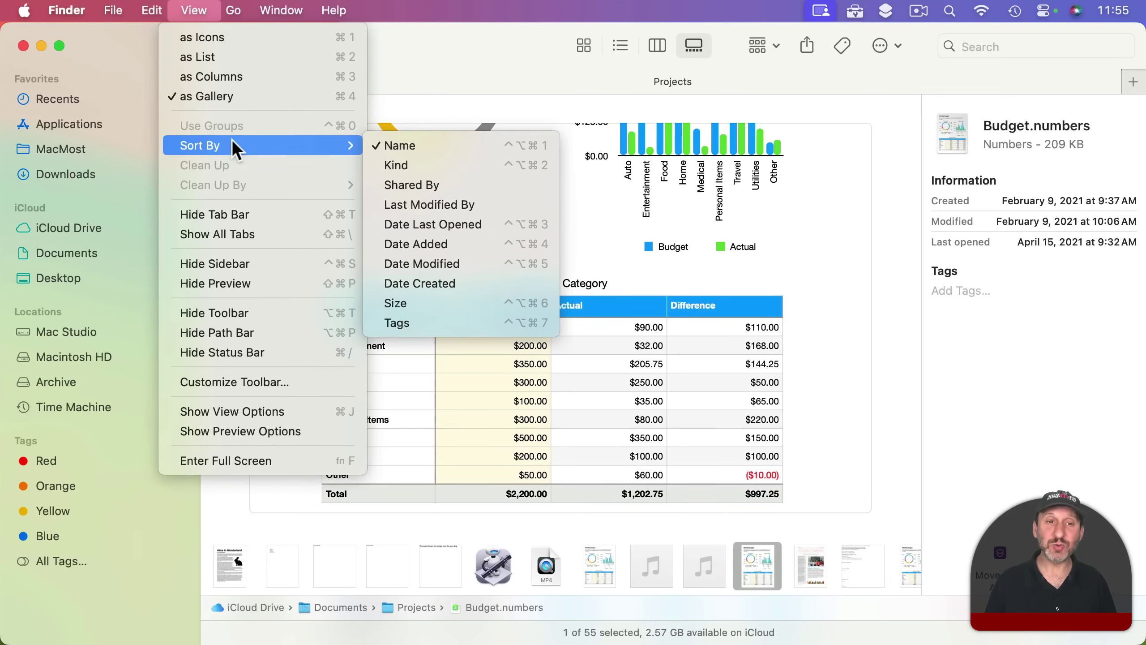
{"action": "left_click", "coordinate": [423, 157]}
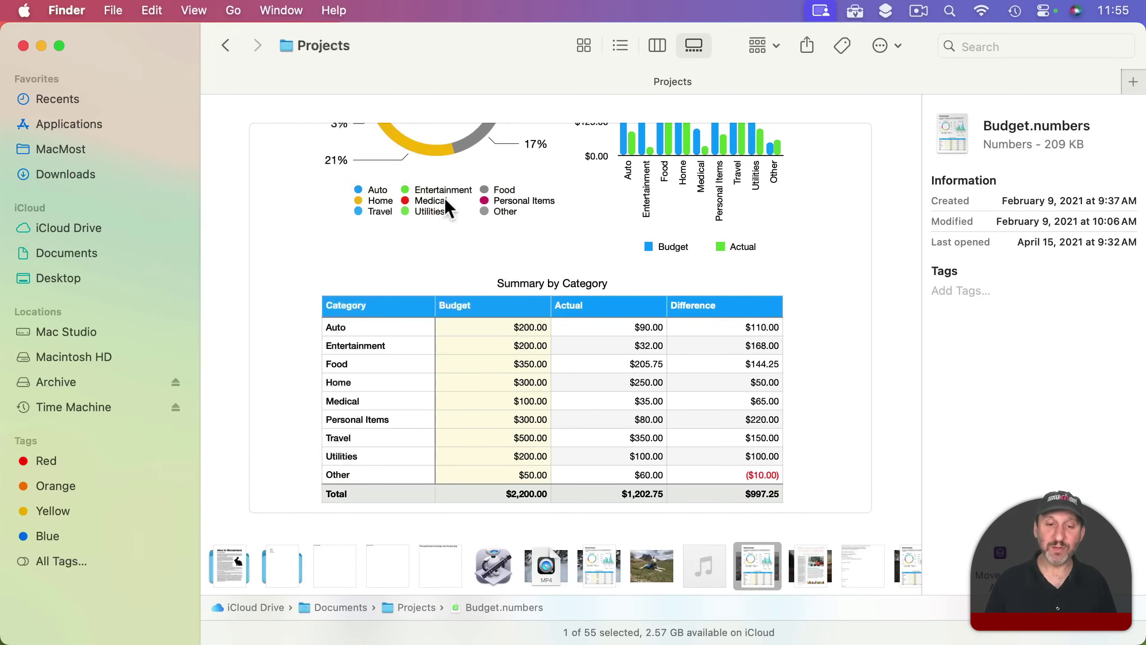
{"action": "scroll", "coordinate": [670, 565], "scroll_direction": "right", "scroll_amount": 10}
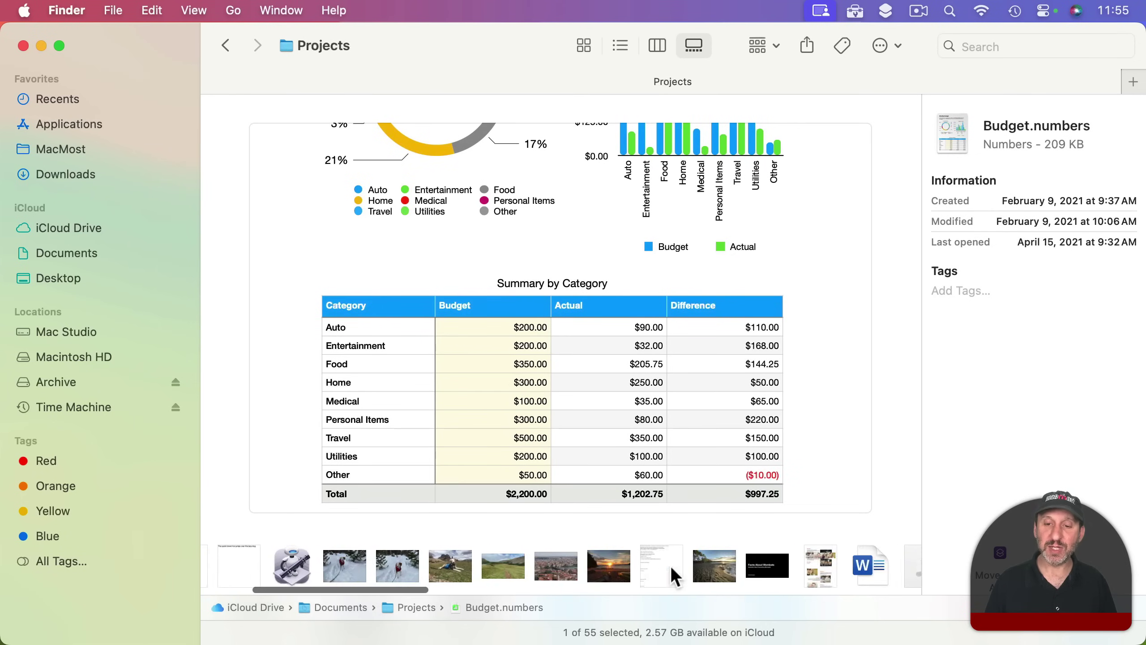
{"action": "scroll", "coordinate": [654, 568], "scroll_direction": "left", "scroll_amount": 8}
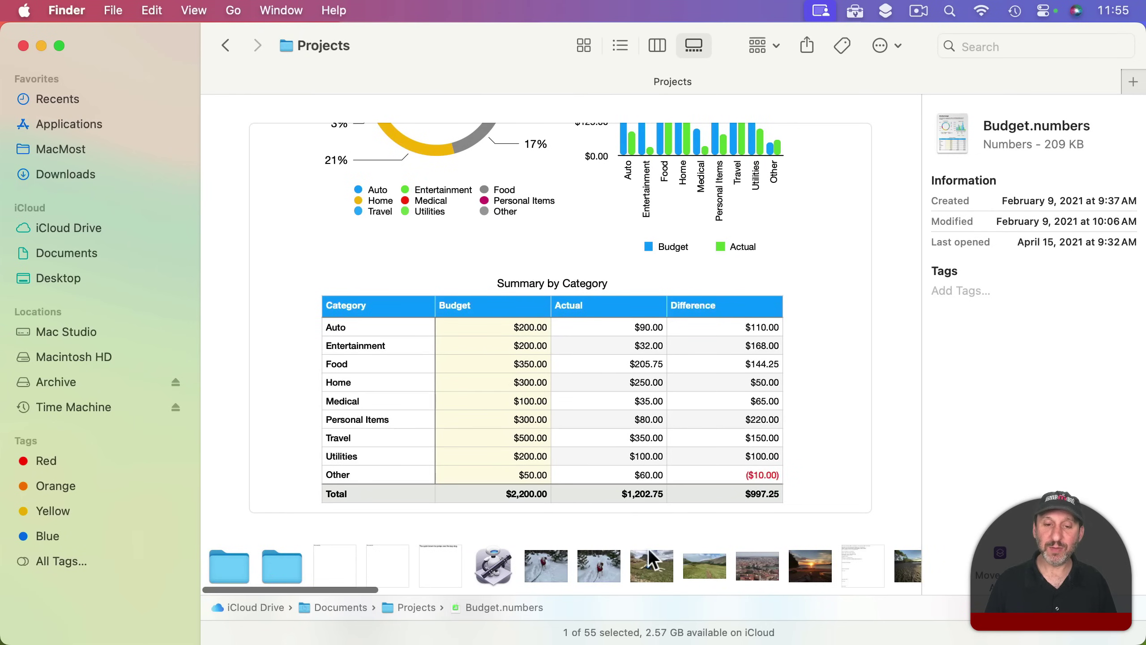
{"action": "left_click", "coordinate": [194, 10]}
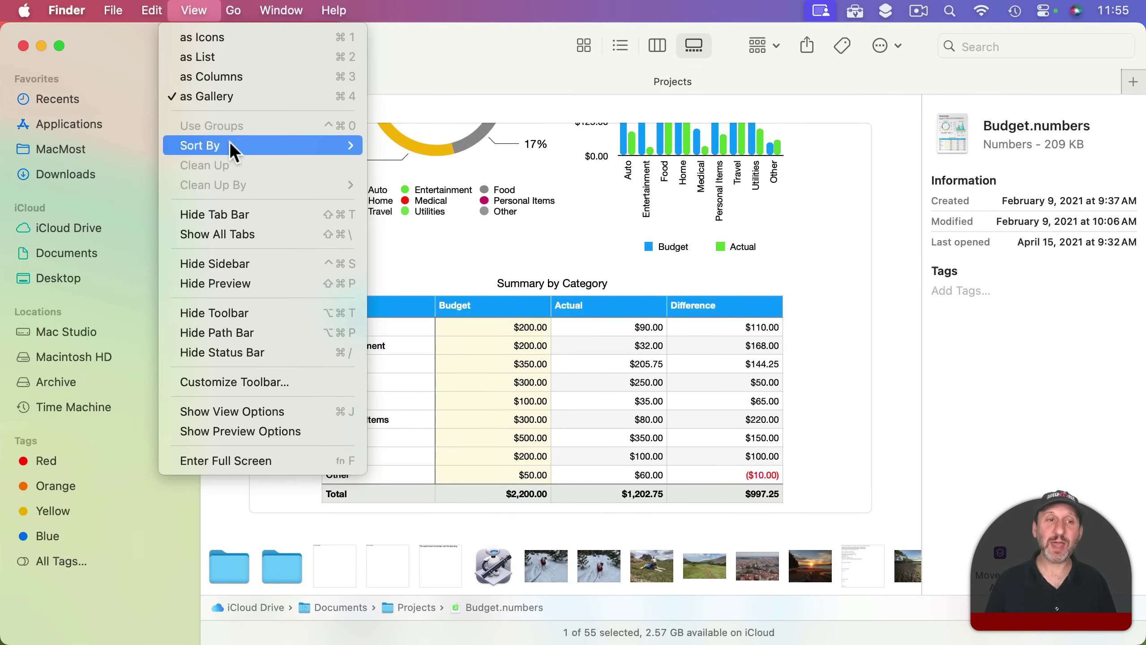
{"action": "left_click", "coordinate": [381, 146]}
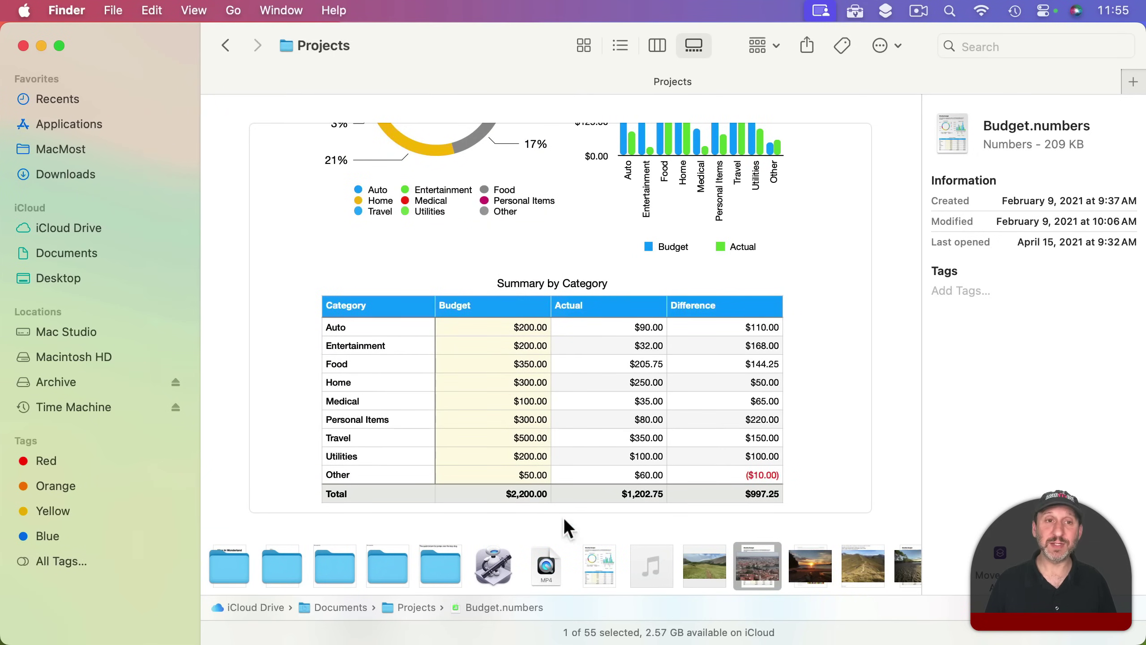
Switch the Projects folder to list view, sort it by Kind and clear the selection.
{"action": "left_click", "coordinate": [658, 46]}
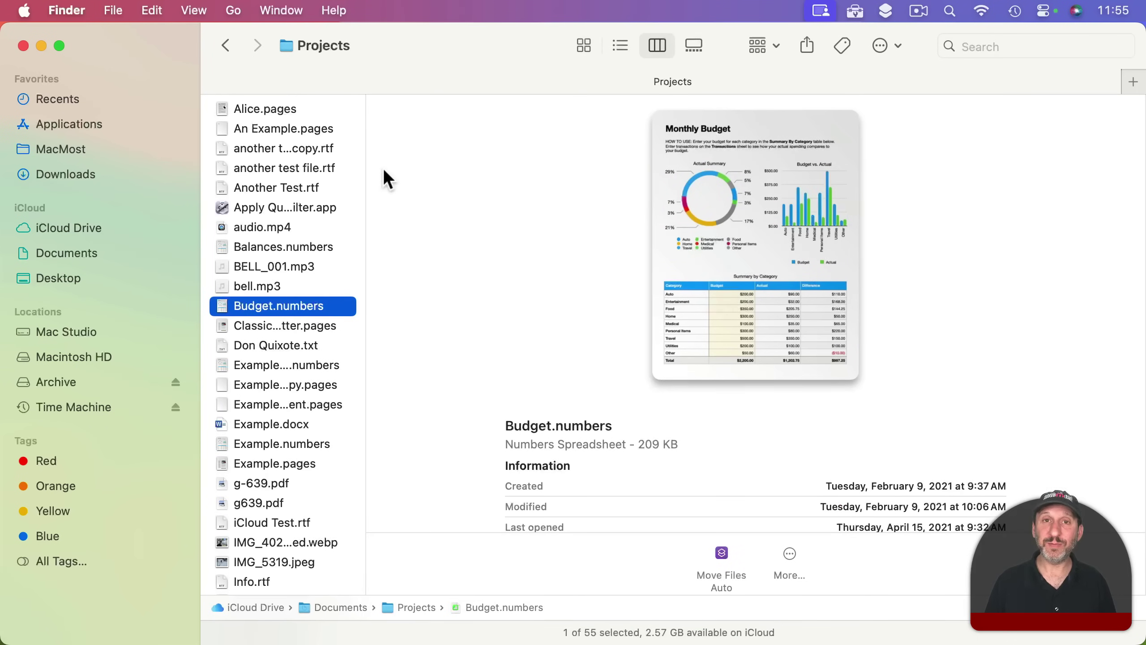
{"action": "key", "text": "super+2"}
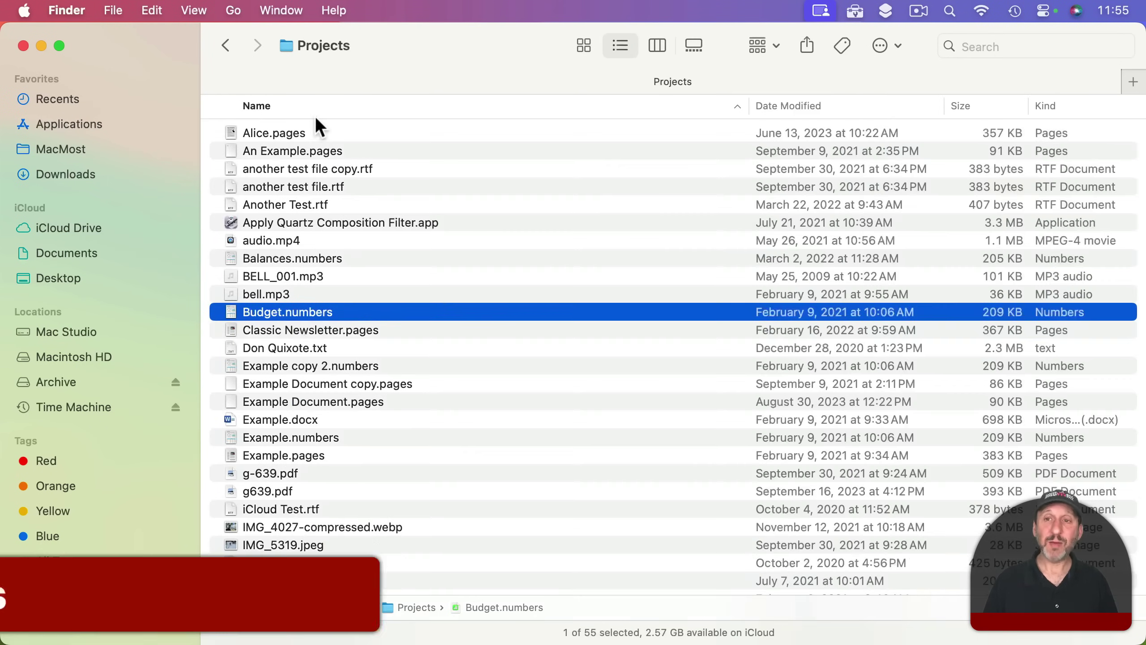
{"action": "left_click", "coordinate": [1045, 108]}
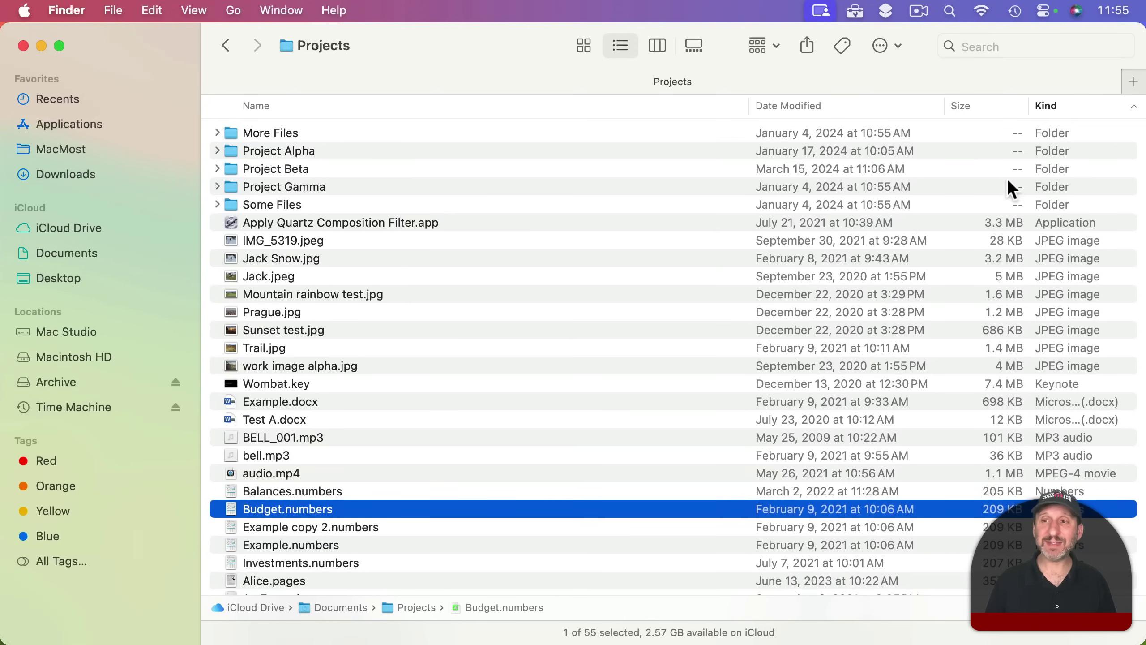
{"action": "left_click", "coordinate": [1005, 206]}
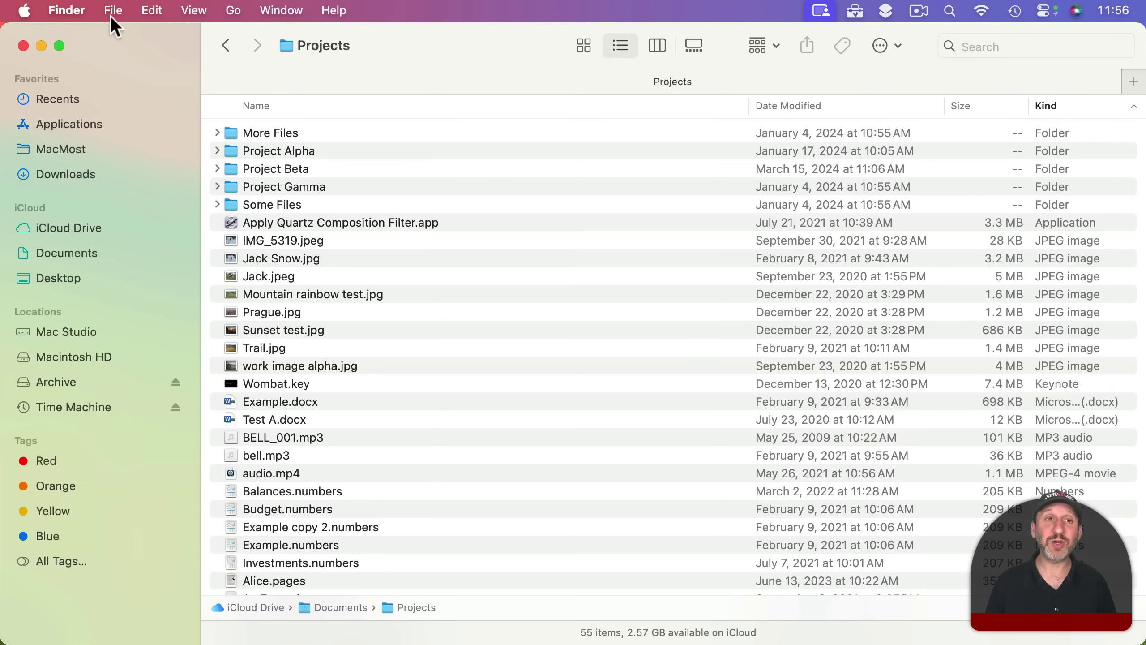
Turn on Calculate all sizes in the view options for the Projects folder and close the options.
{"action": "left_click", "coordinate": [192, 10]}
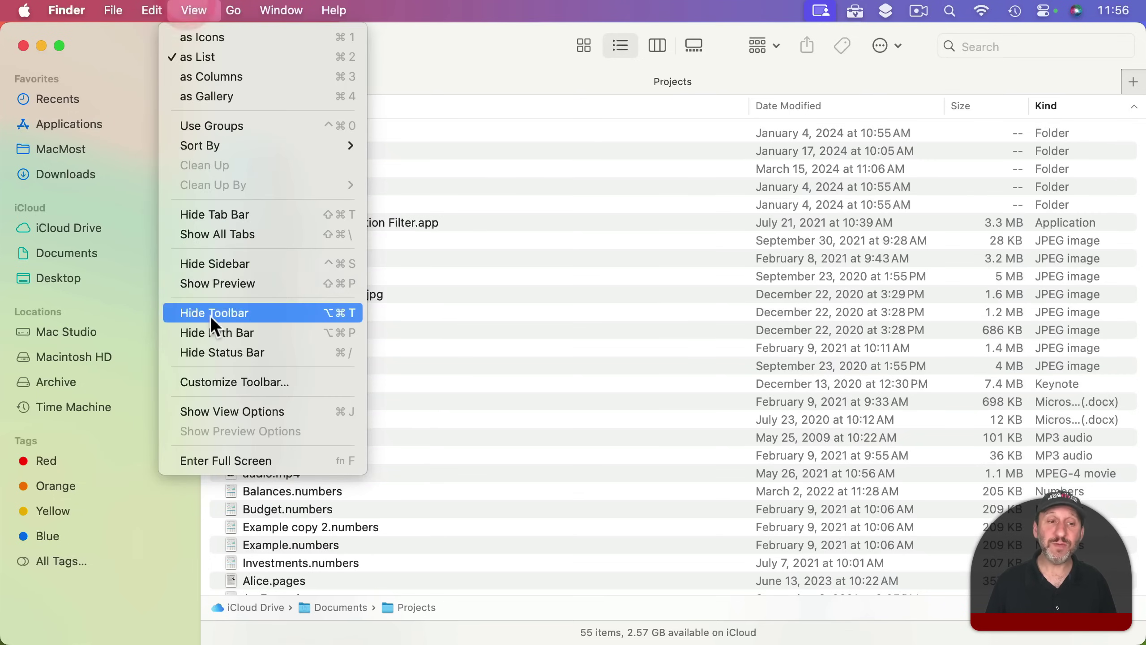
{"action": "left_click", "coordinate": [229, 410]}
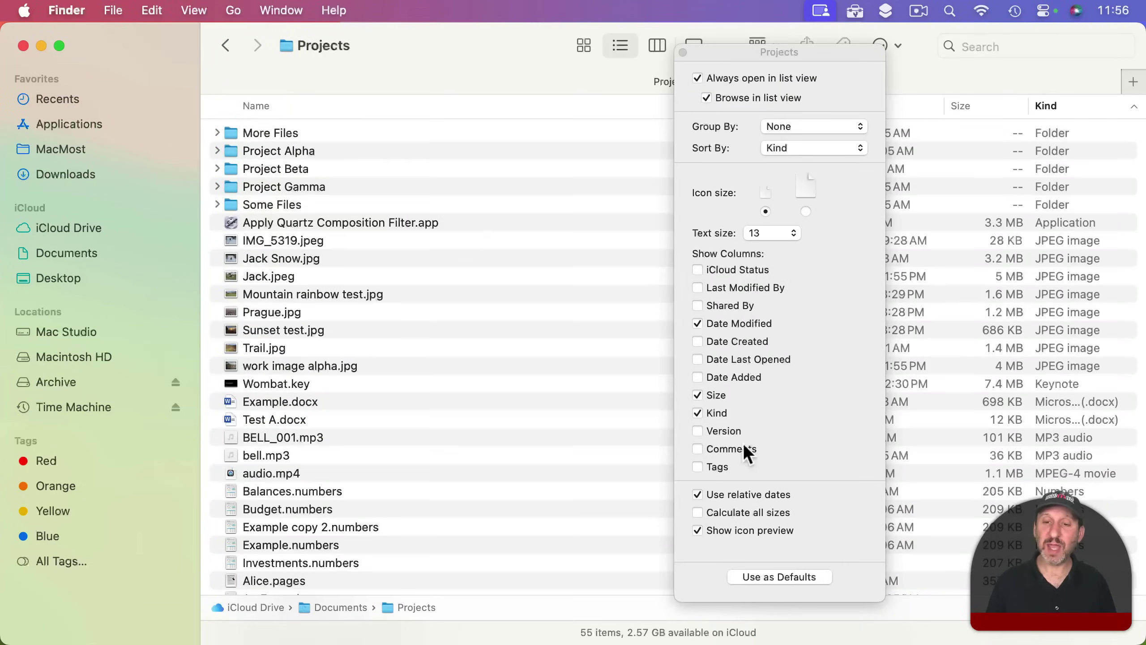
{"action": "left_click", "coordinate": [696, 527]}
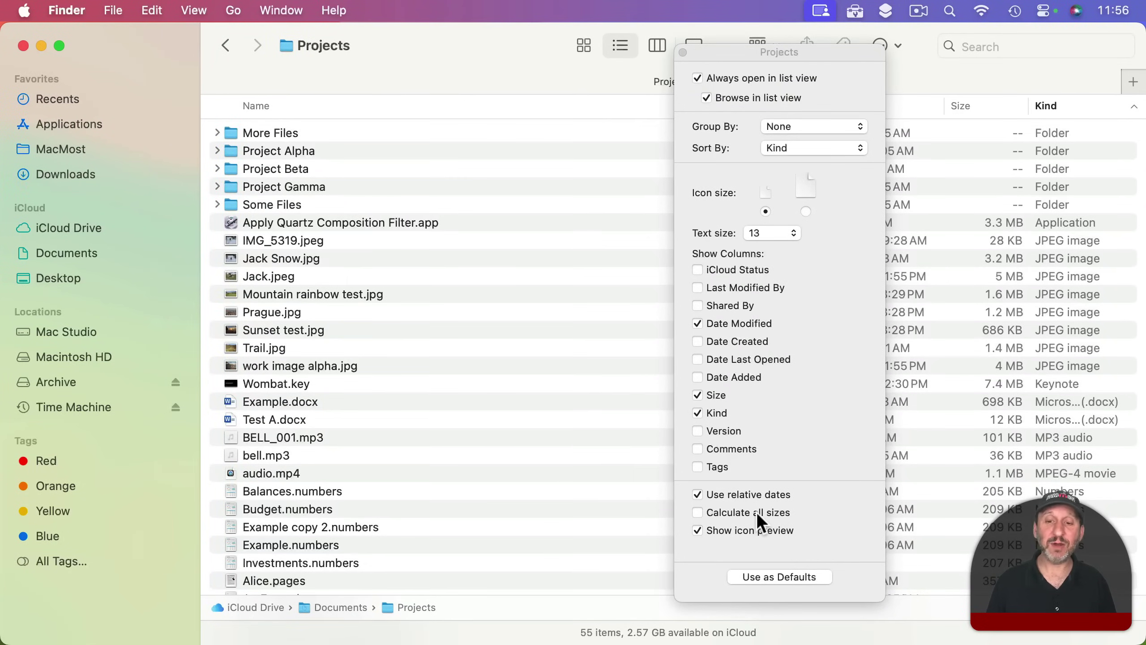
{"action": "left_click", "coordinate": [758, 514]}
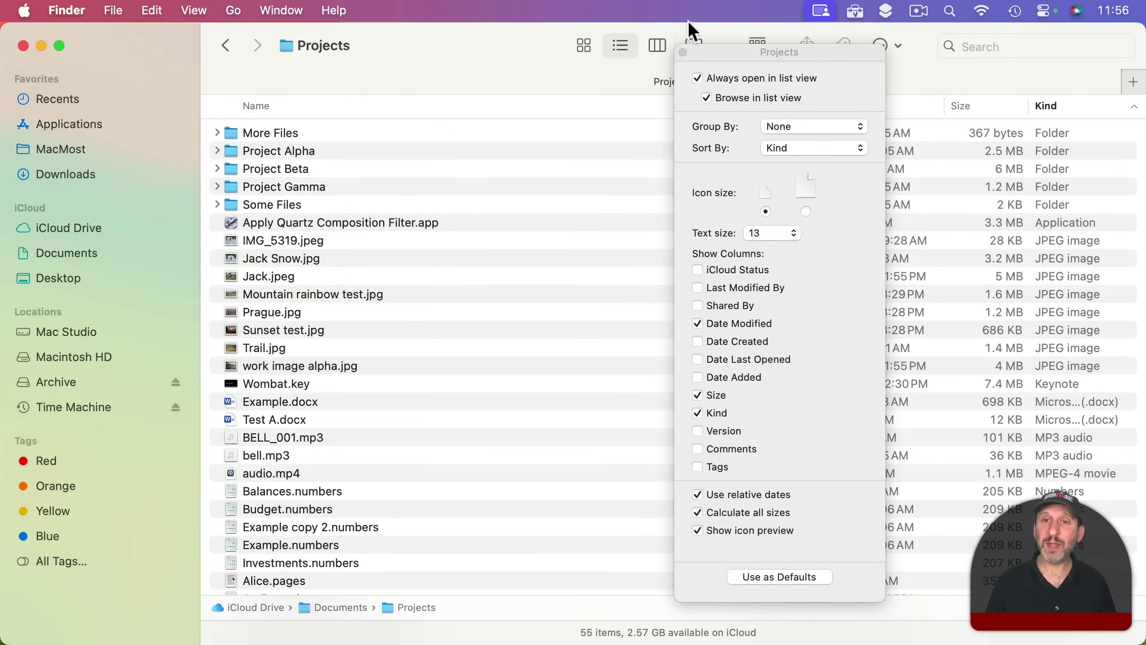
{"action": "left_click", "coordinate": [683, 53]}
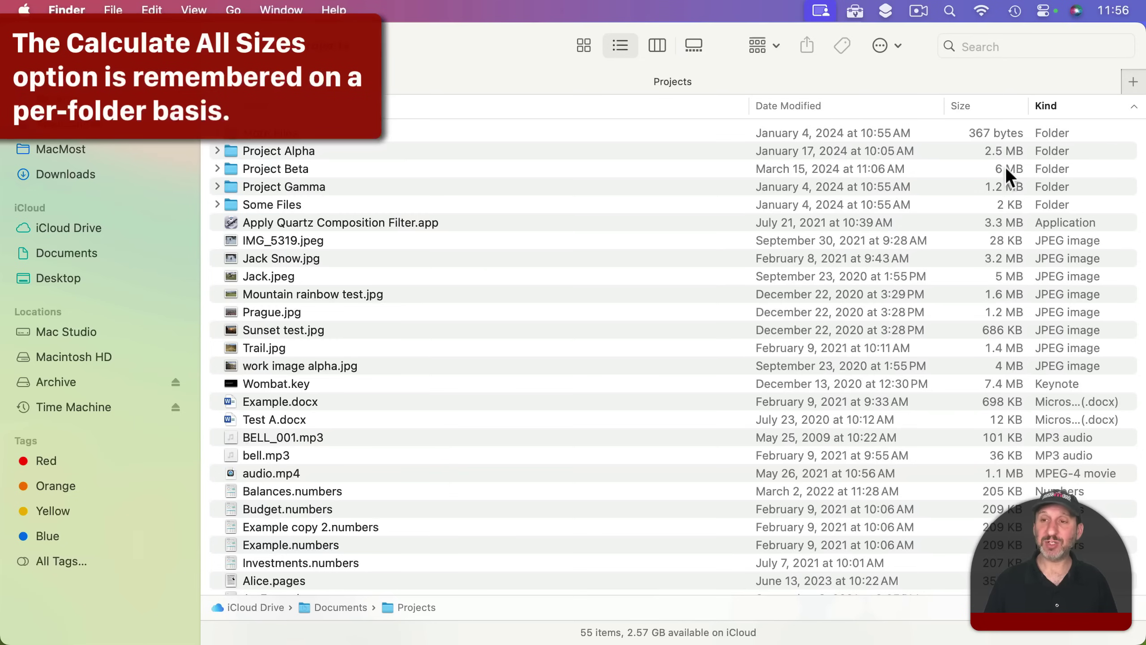
Sort the Projects list by Size with the folders included, and turn Calculate all sizes off.
{"action": "left_click", "coordinate": [1013, 207]}
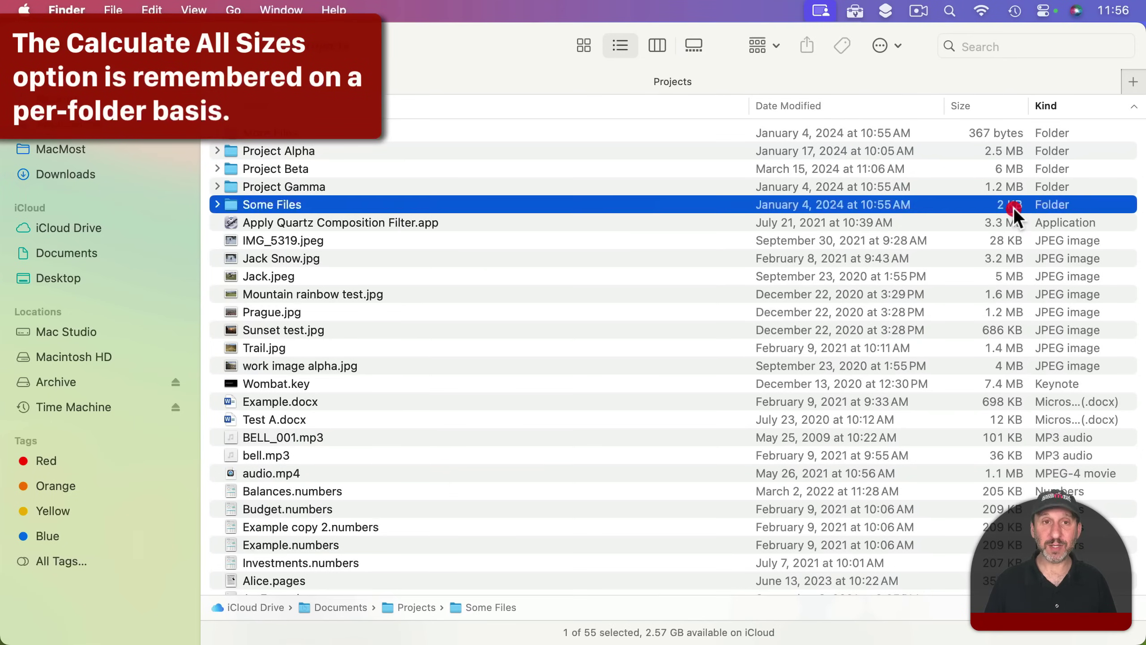
{"action": "left_click", "coordinate": [990, 104]}
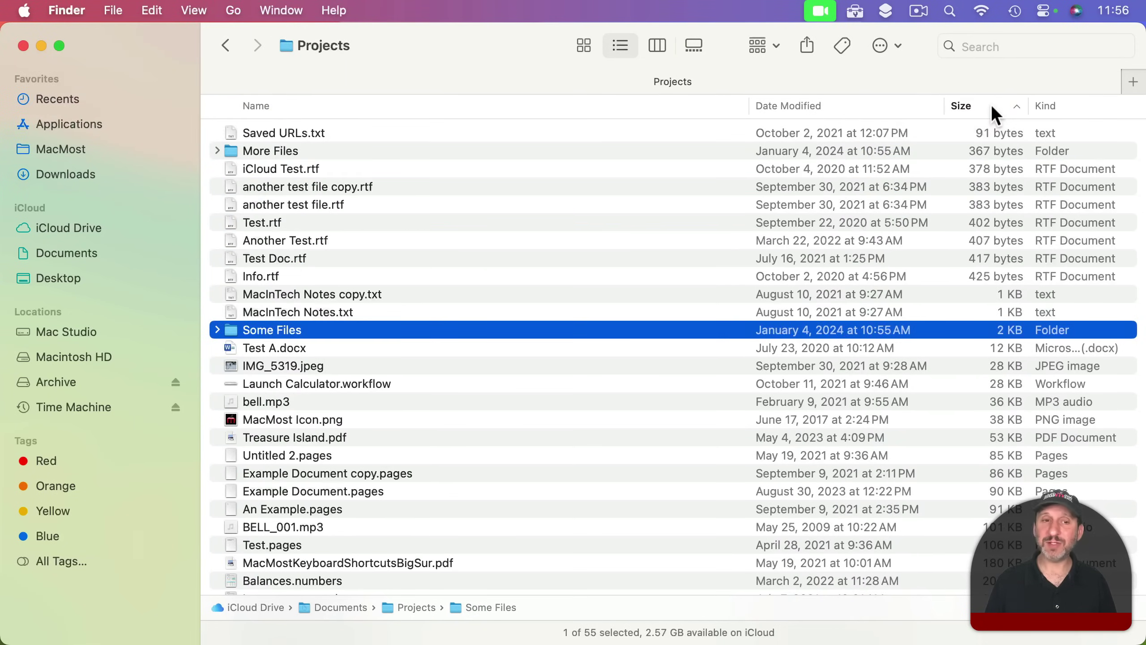
{"action": "scroll", "coordinate": [317, 282], "scroll_direction": "down", "scroll_amount": 10}
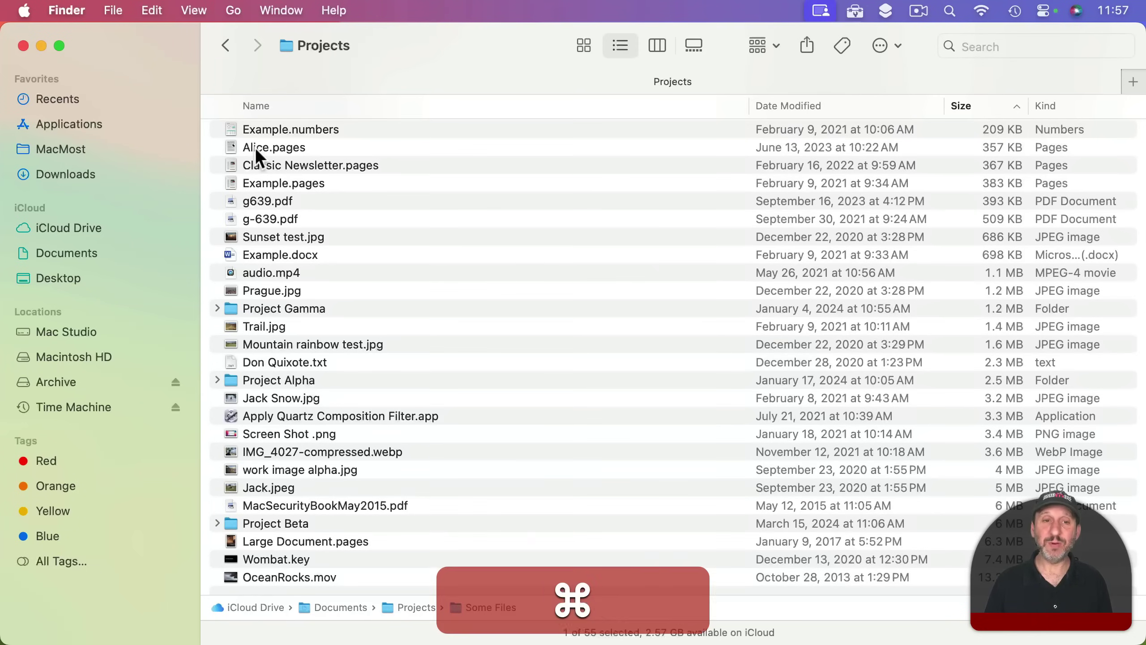
{"action": "key", "text": "super+j"}
{"action": "left_click", "coordinate": [730, 509]}
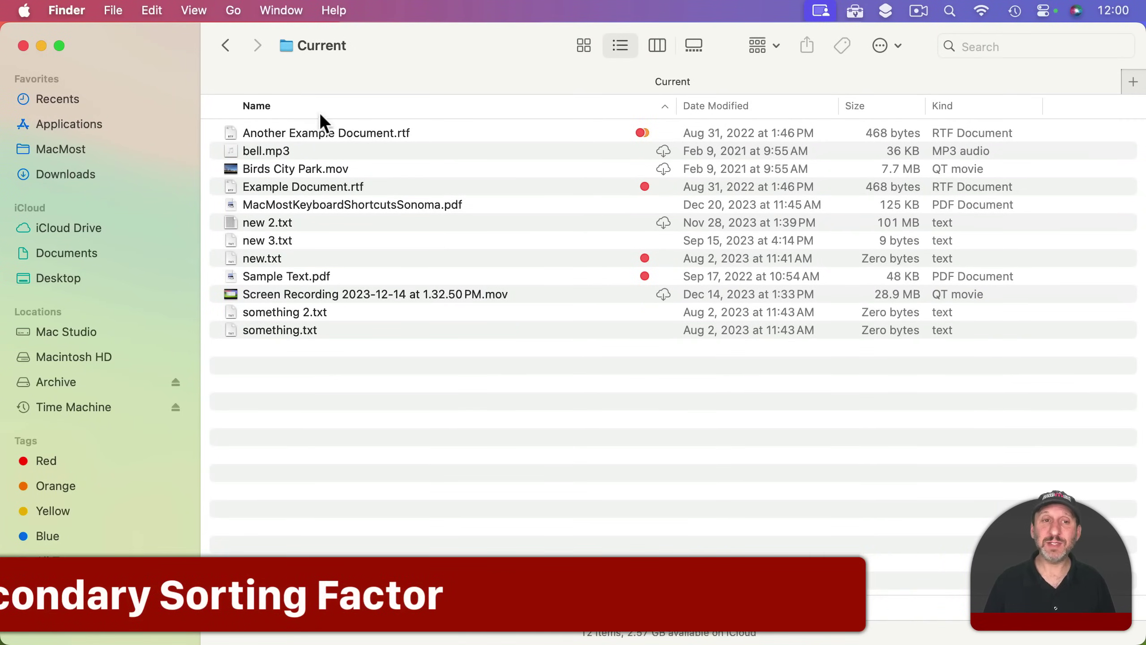
Add the Tags column to the list view of the Current folder and sort the files by Tags.
{"action": "left_click", "coordinate": [397, 109], "text": "ctrl"}
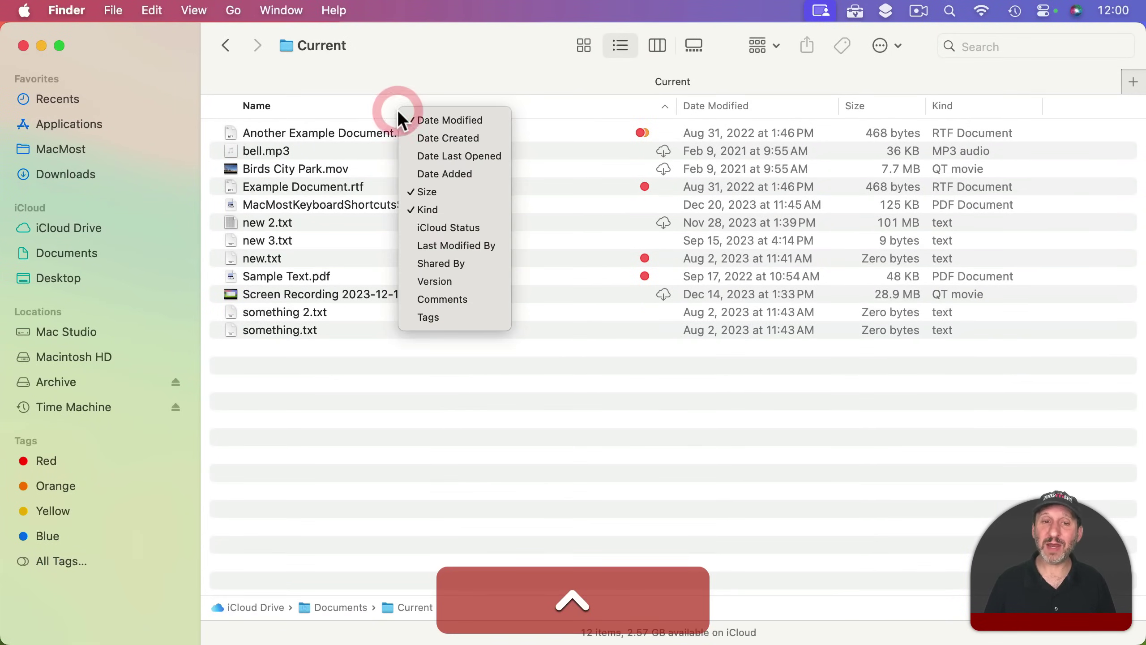
{"action": "left_click", "coordinate": [445, 312]}
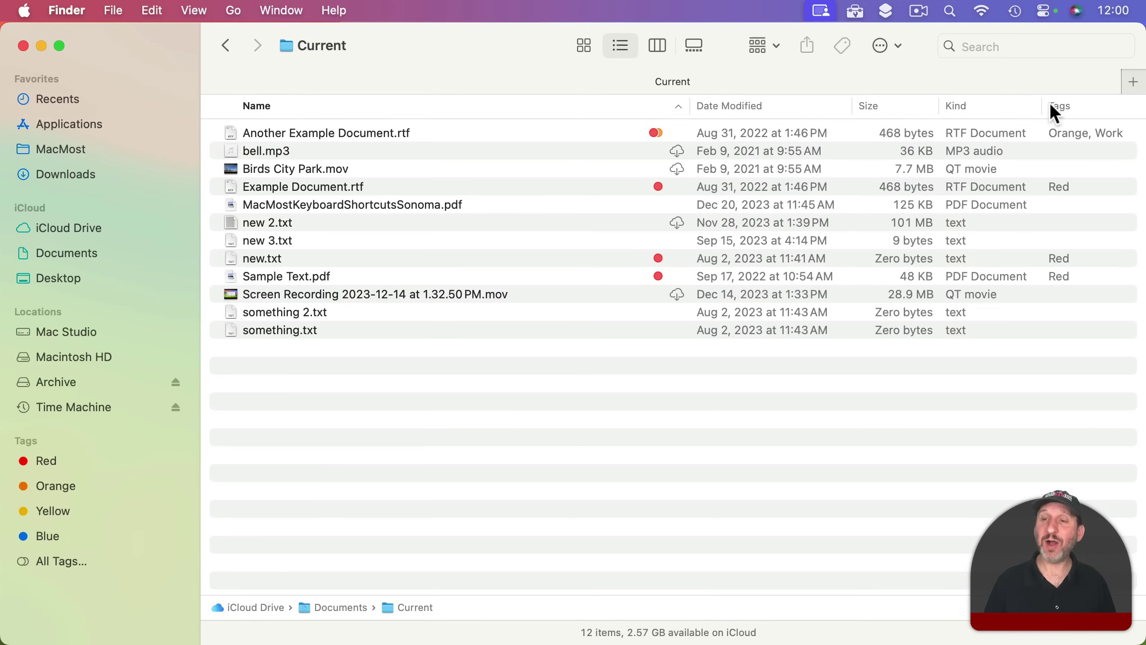
{"action": "left_click", "coordinate": [1081, 108]}
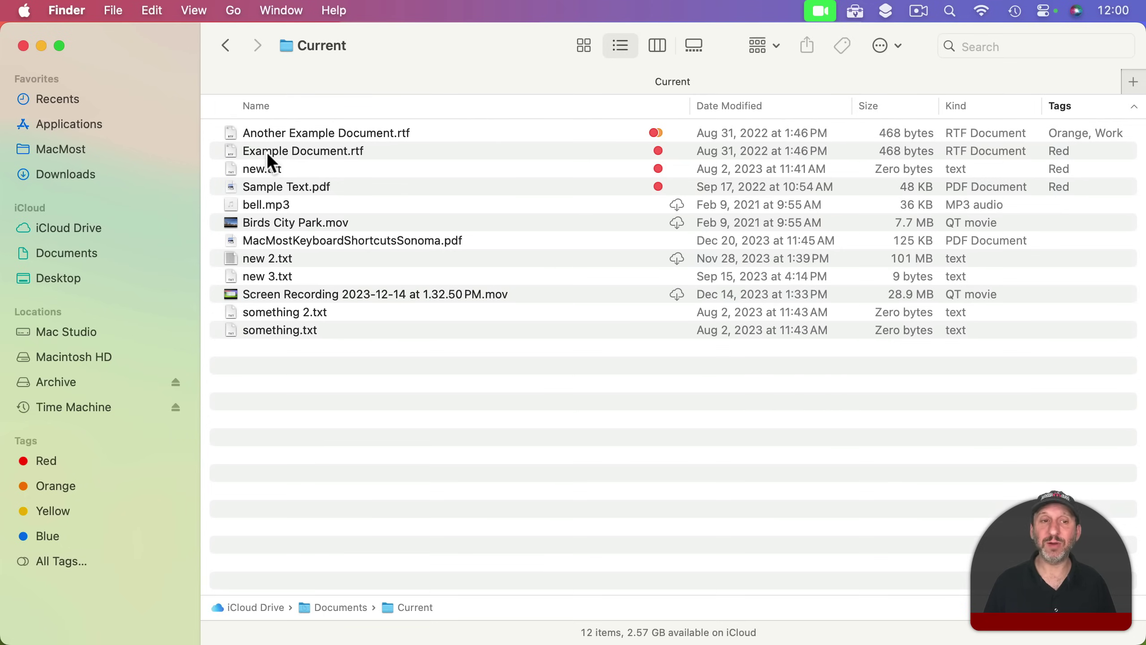
{"action": "left_click", "coordinate": [258, 330]}
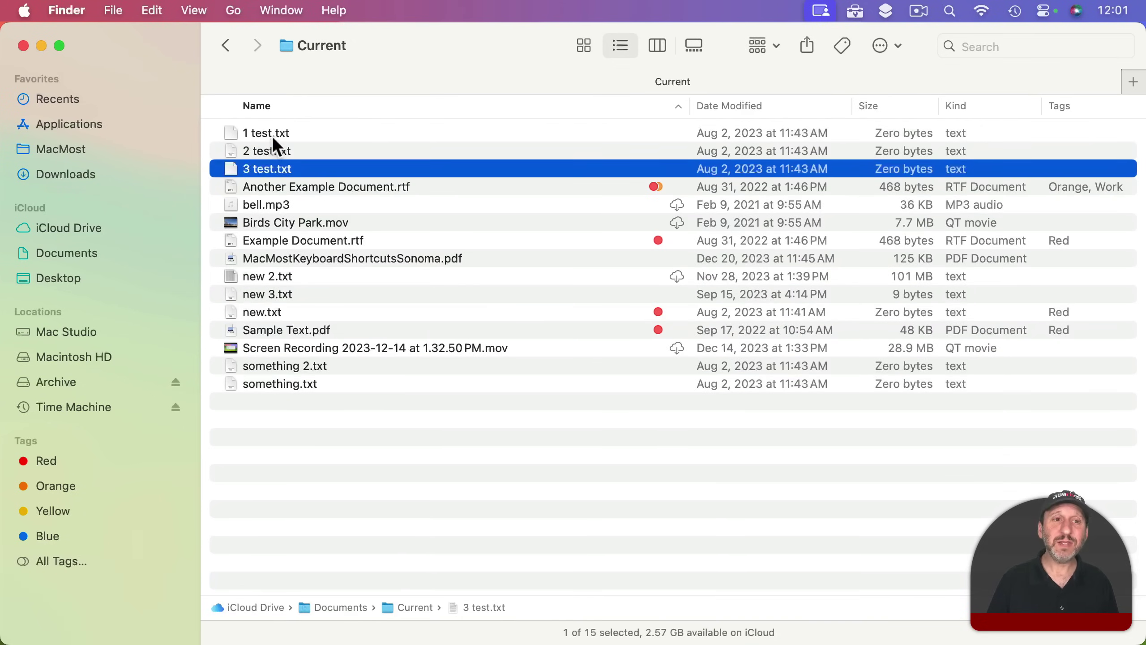
Select the three numbered test files one by one and rename 2 test.txt as 21 test.txt.
{"action": "left_click", "coordinate": [272, 135]}
{"action": "left_click", "coordinate": [270, 152]}
{"action": "left_click", "coordinate": [269, 167]}
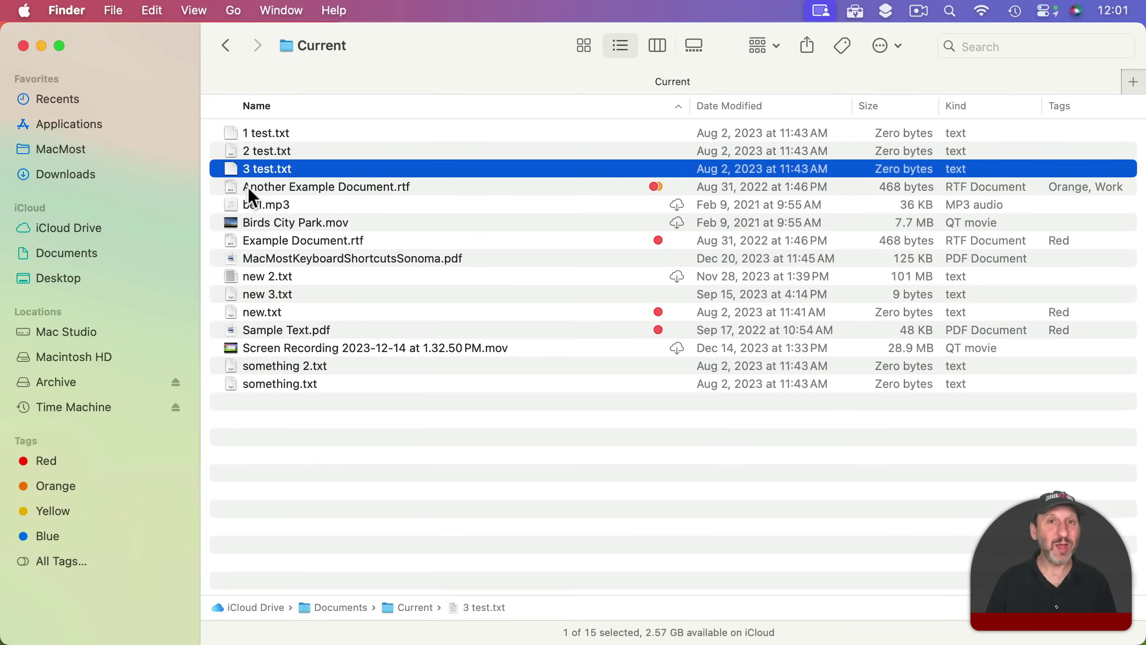
{"action": "left_click", "coordinate": [265, 154]}
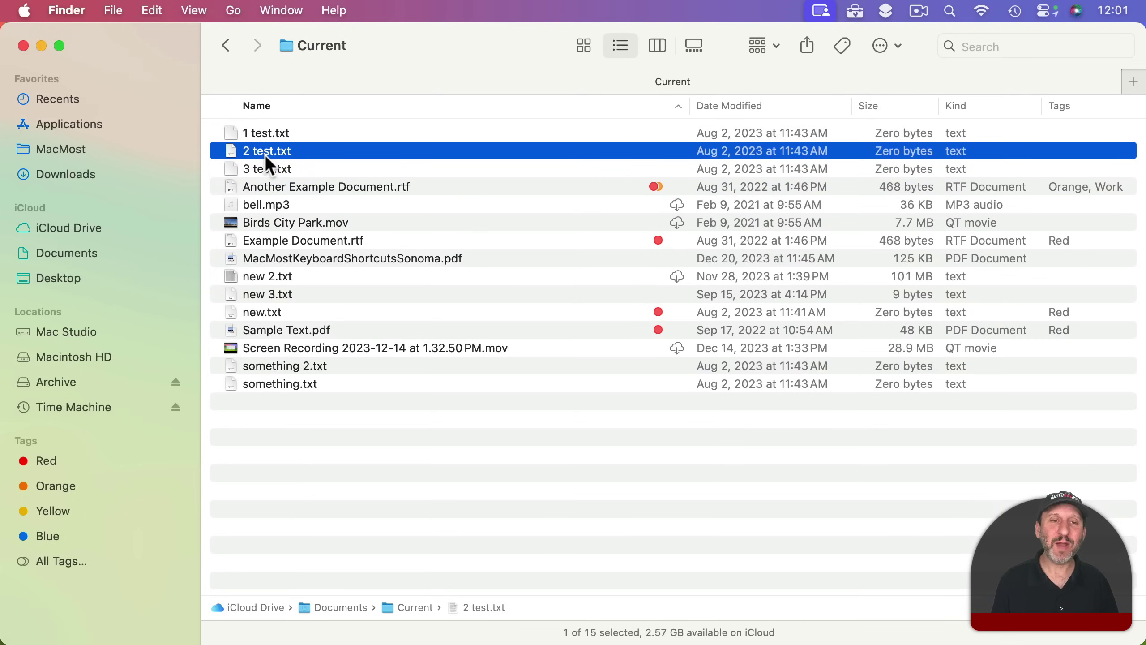
{"action": "key", "text": "Return"}
{"action": "key", "text": "Right"}
{"action": "type", "text": "1"}
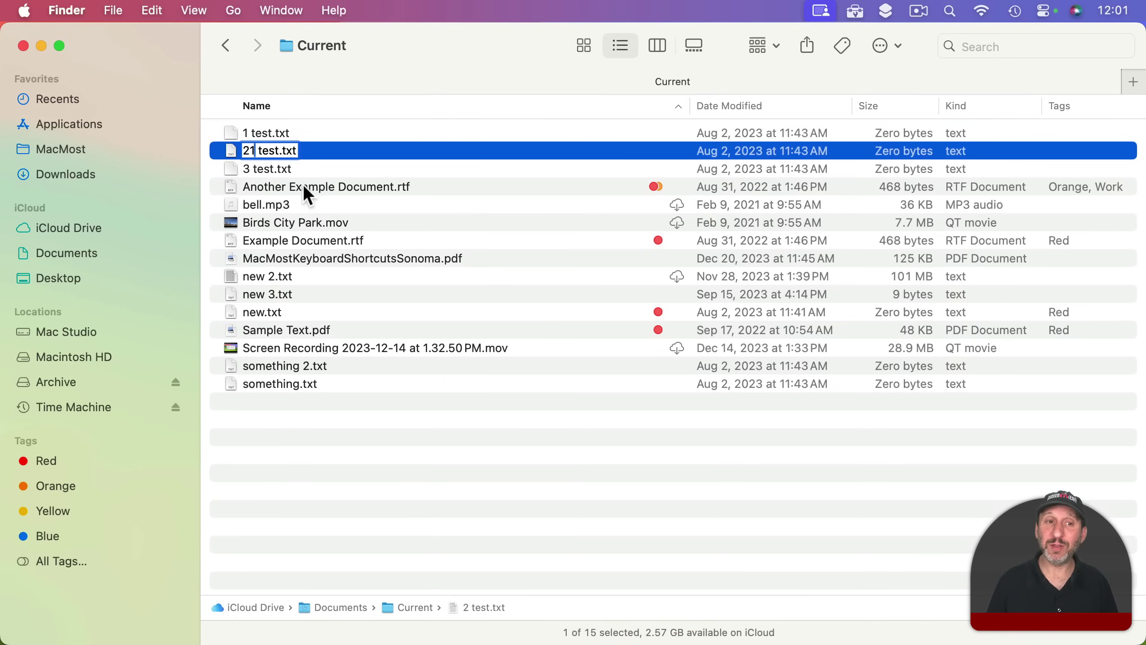
{"action": "key", "text": "Return"}
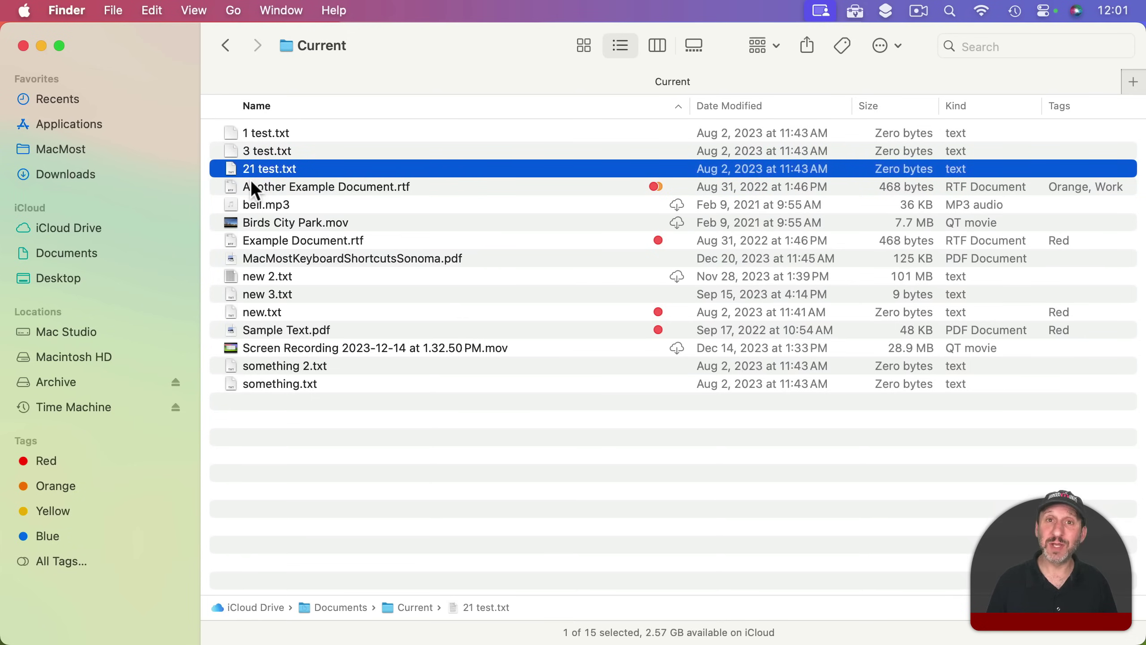
Rename 3 test.txt in the Current folder as 03 test.txt.
{"action": "left_click", "coordinate": [247, 150]}
{"action": "key", "text": "Return"}
{"action": "key", "text": "Left"}
{"action": "type", "text": "0"}
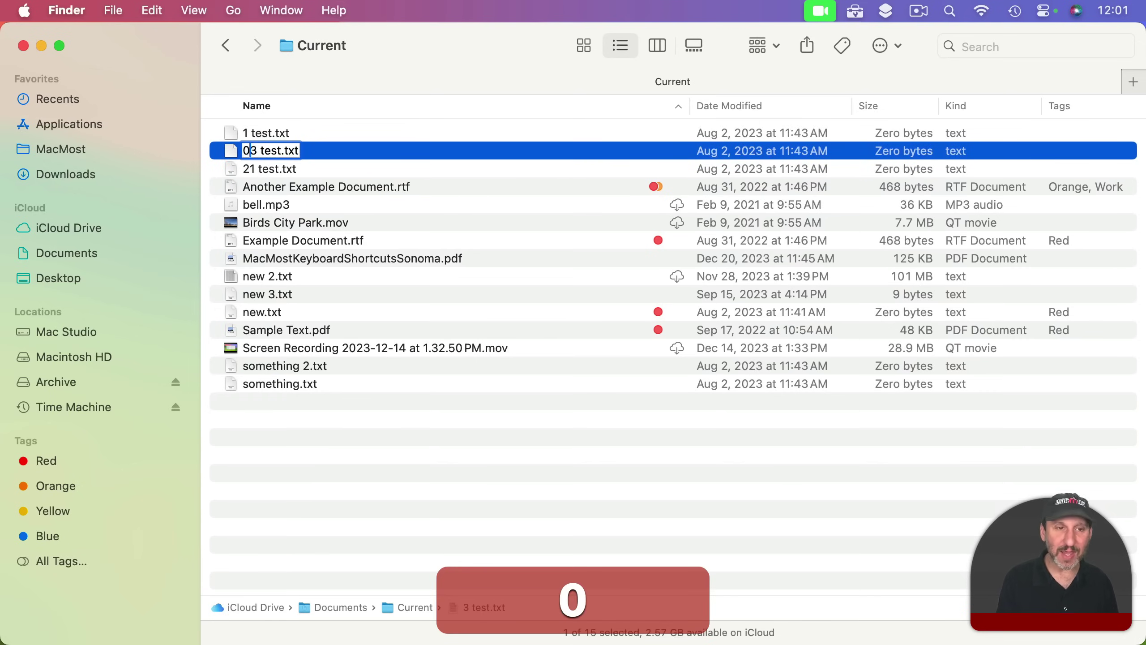
{"action": "key", "text": "Return"}
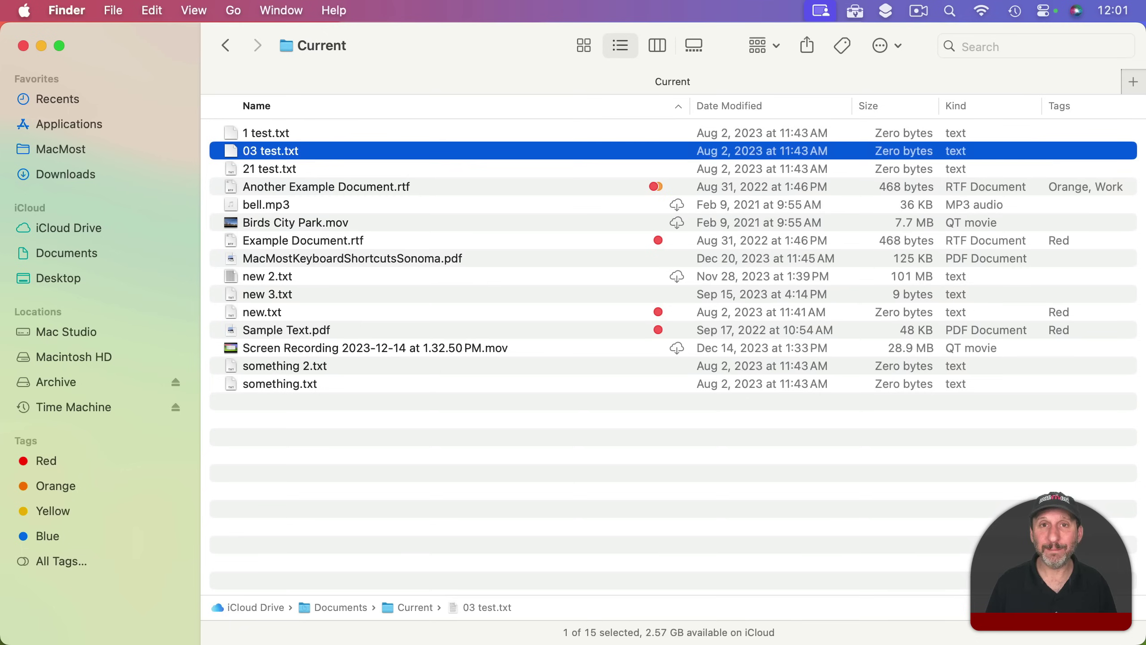
Rename new 2.txt in the Current folder as new 21.txt.
{"action": "left_click", "coordinate": [265, 279]}
{"action": "left_click", "coordinate": [283, 294]}
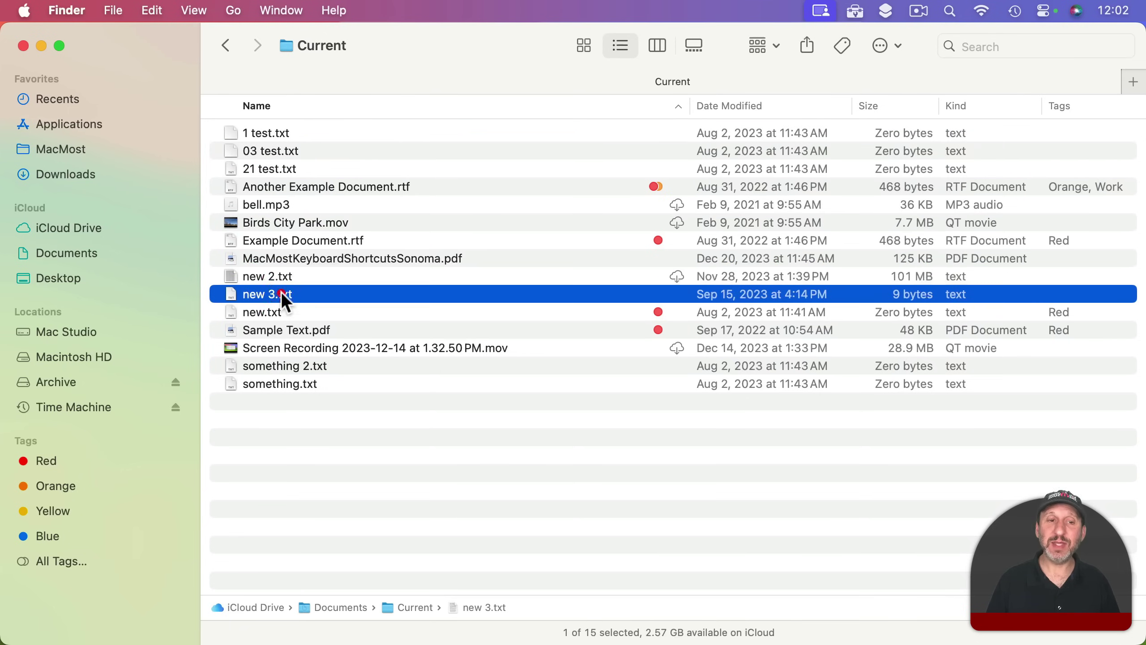
{"action": "left_click", "coordinate": [277, 280]}
{"action": "key", "text": "Return"}
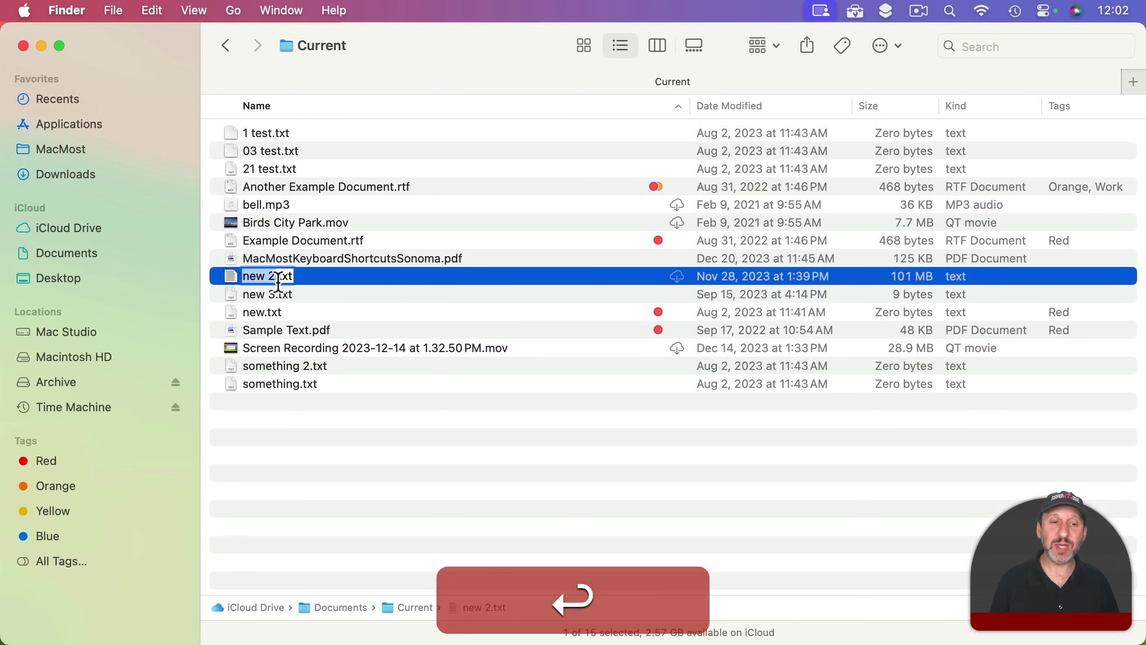
{"action": "key", "text": "Right"}
{"action": "type", "text": "1"}
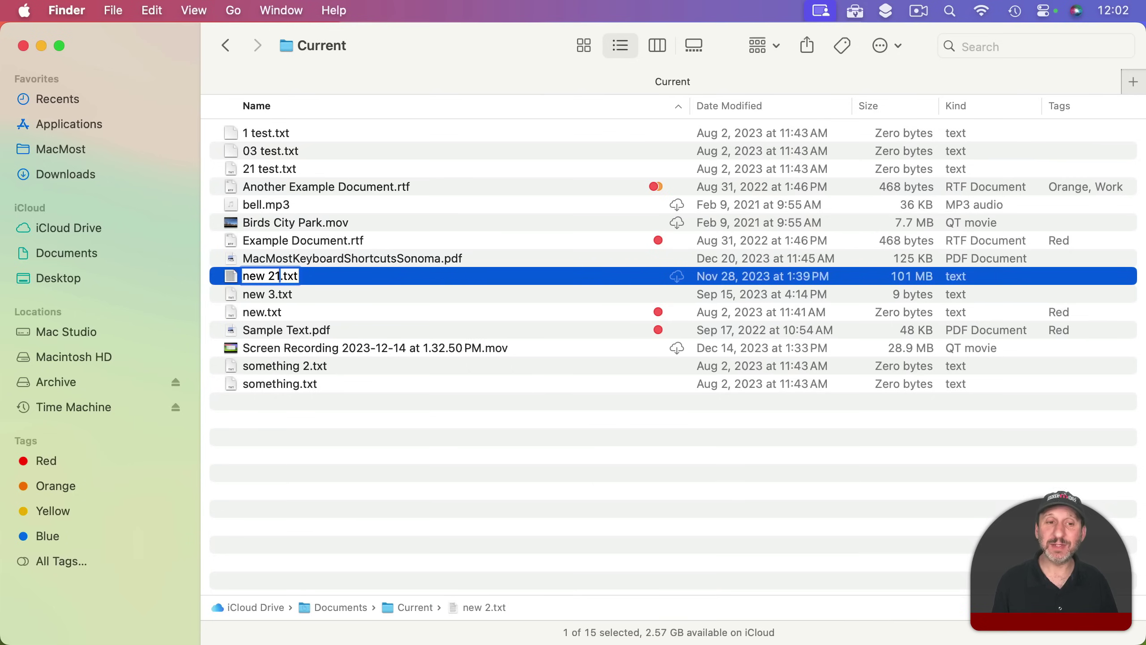
{"action": "key", "text": "Return"}
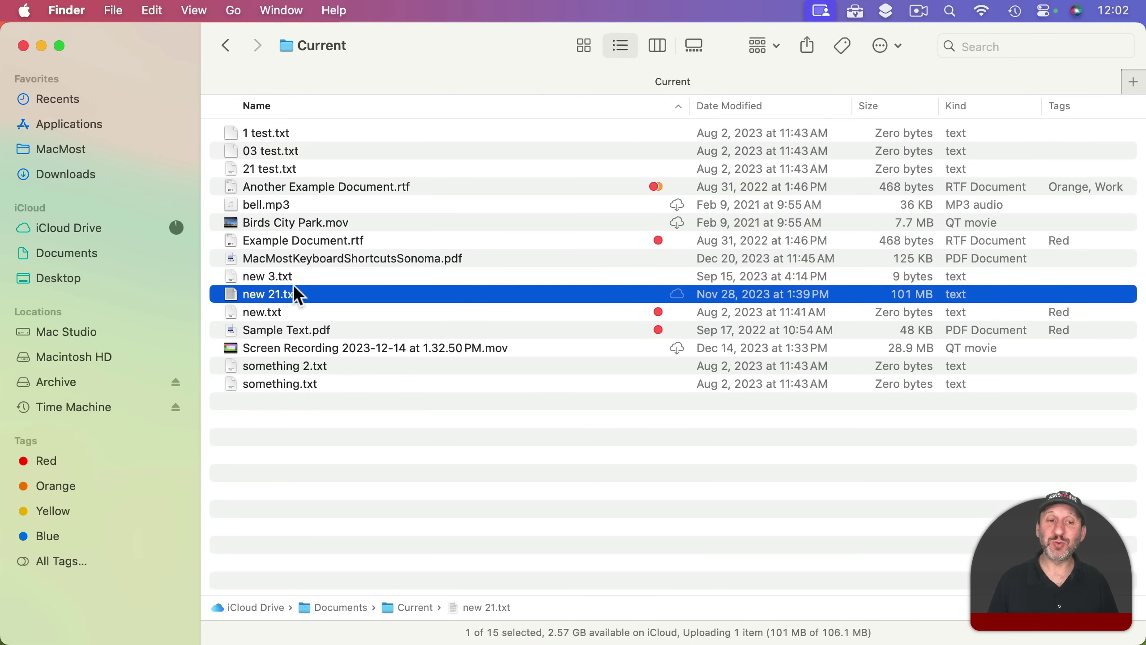